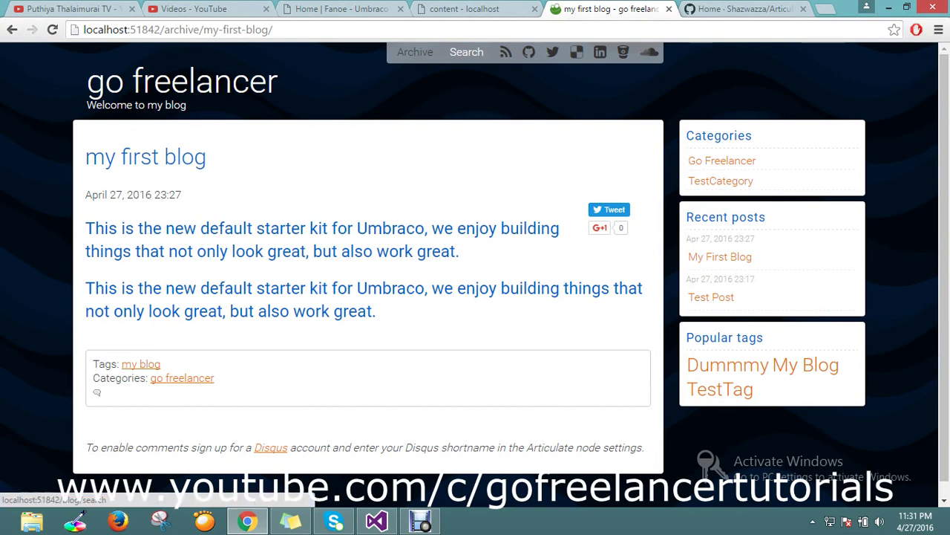
Scroll the blog post to its comments note and bring the Disqus home page tab into view.
{"action": "scroll", "coordinate": [475, 282], "scroll_direction": "down", "scroll_amount": 1}
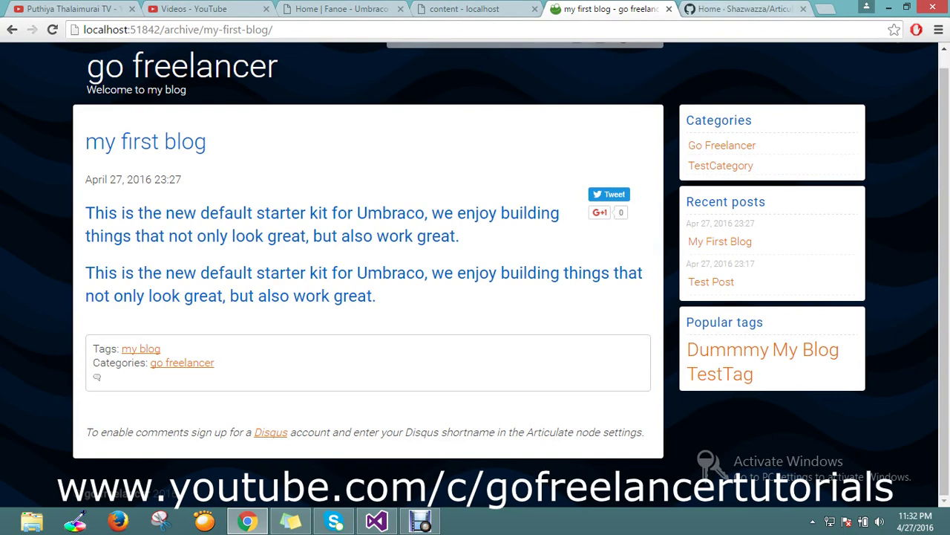
{"action": "key", "text": "ctrl+Tab"}
{"action": "key", "text": "ctrl+shift+Tab"}
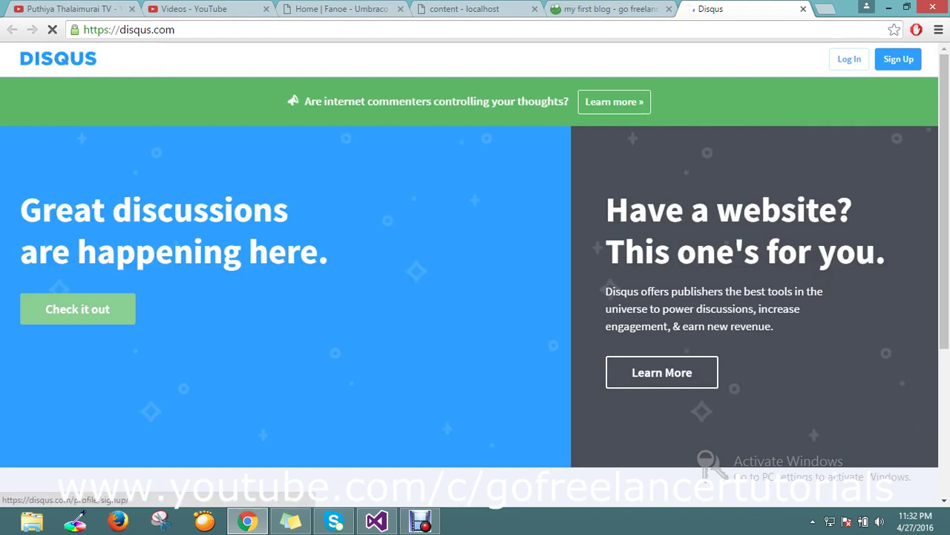
Open the Disqus sign-up page from the top-right Sign Up link.
{"action": "left_click", "coordinate": [898, 59]}
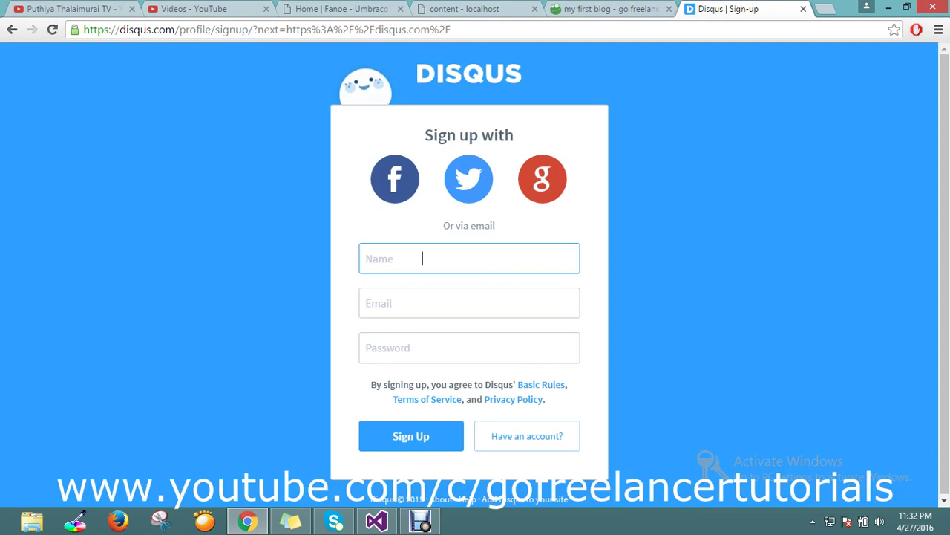
Register with the name 'go freelancer', the sign-up email address and a password, and submit.
{"action": "type", "text": "go freelancer"}
{"action": "key", "text": "Tab"}
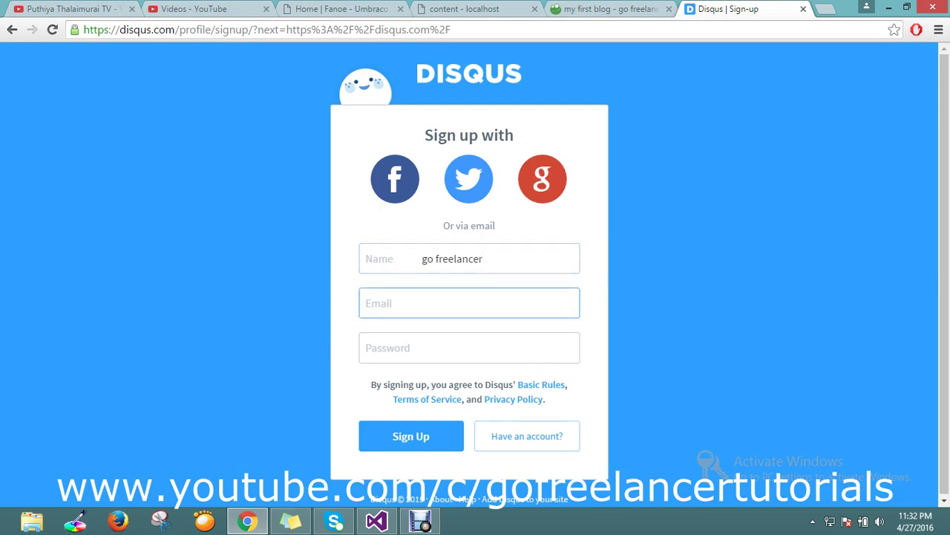
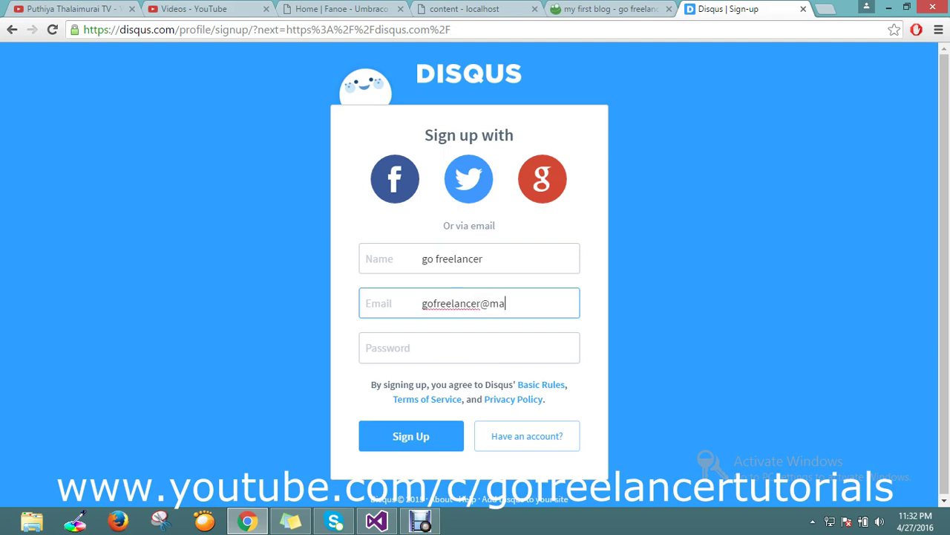
{"action": "key", "text": "Tab"}
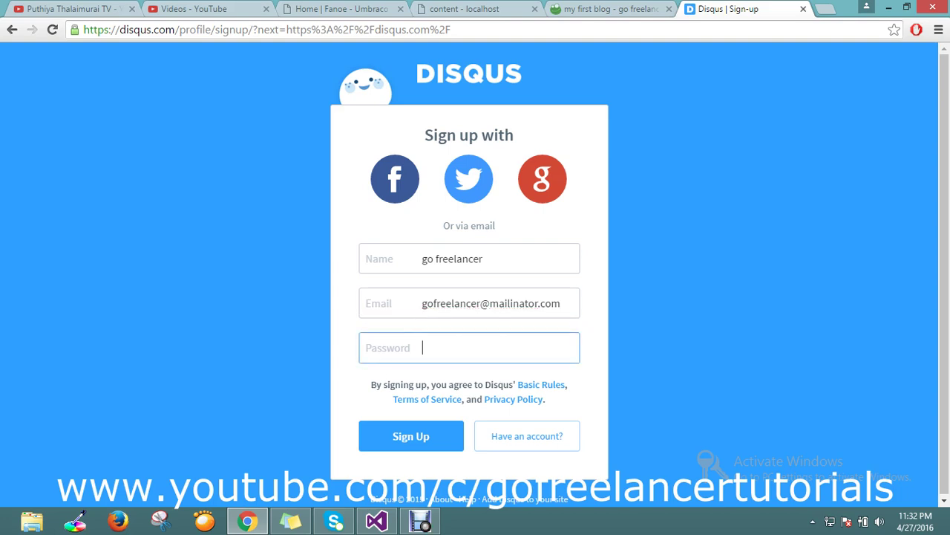
{"action": "type", "text": "••••••"}
{"action": "left_click", "coordinate": [411, 436]}
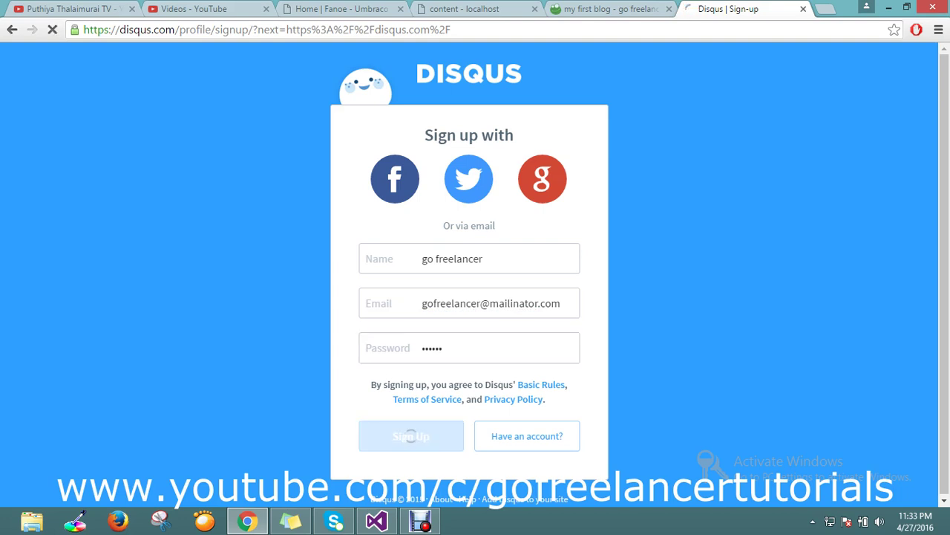
Copy the email address entered in the sign-up Email field.
{"action": "left_click_drag", "start_coordinate": [421, 303], "coordinate": [562, 303]}
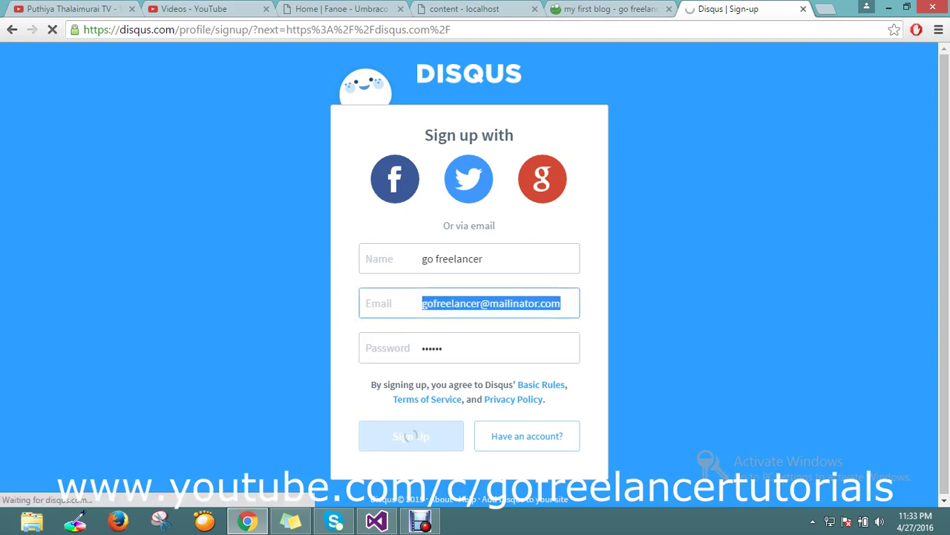
{"action": "right_click", "coordinate": [550, 308]}
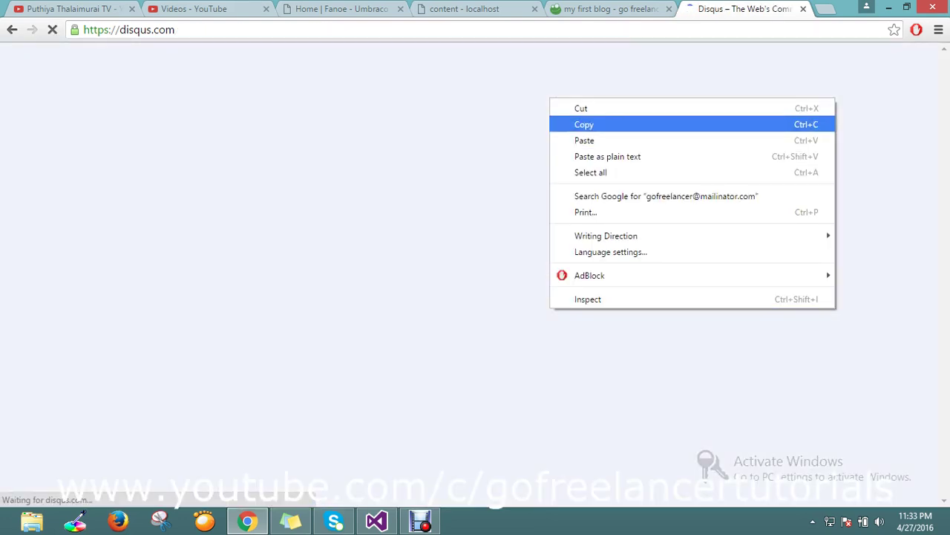
{"action": "left_click", "coordinate": [584, 124]}
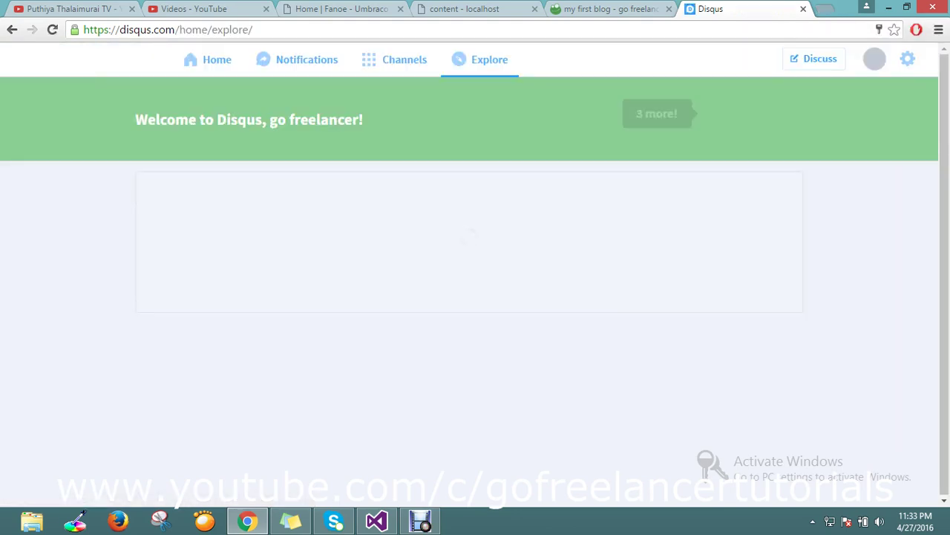
Open a new tab and begin entering the webmail site address 'ma'.
{"action": "key", "text": "ctrl+t"}
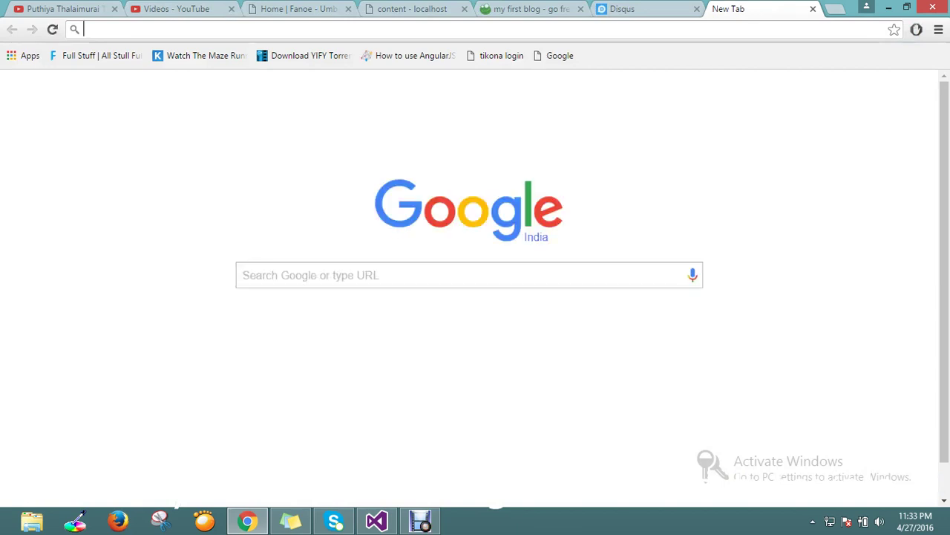
{"action": "type", "text": "ma"}
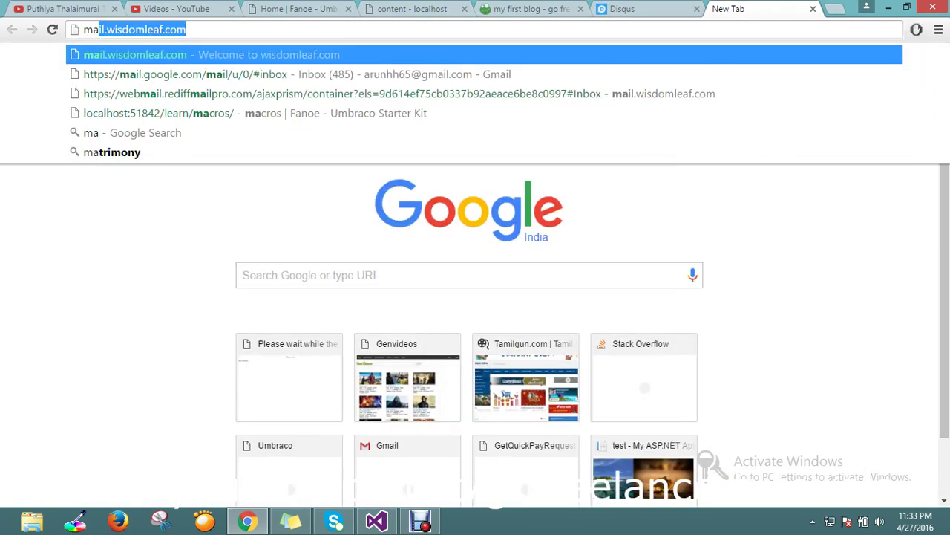
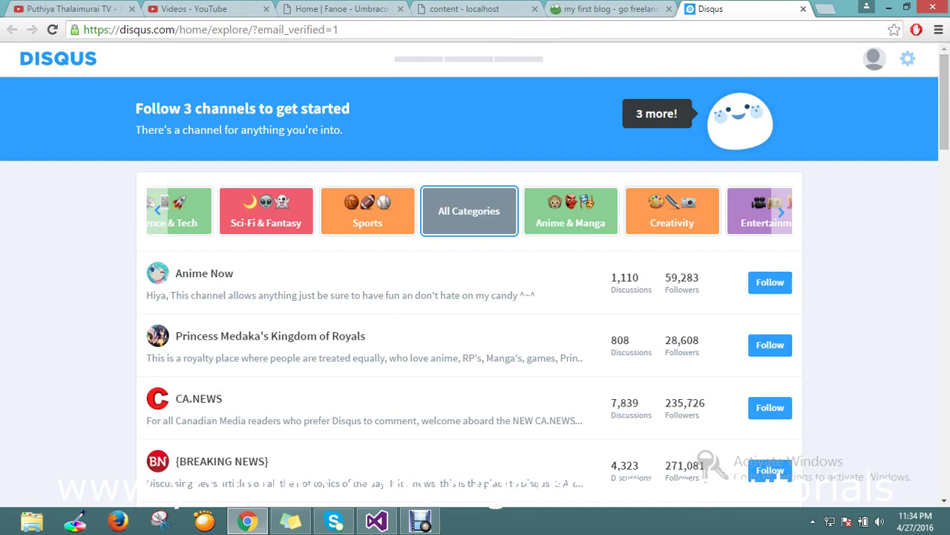
Glance at the blog post tab, then bring up the Disqus account options menu.
{"action": "key", "text": "ctrl+shift+Tab"}
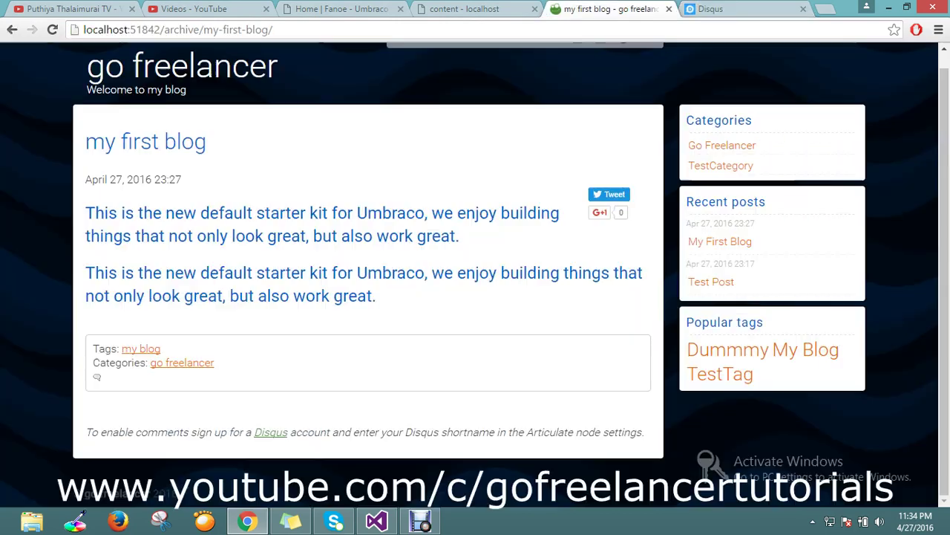
{"action": "key", "text": "ctrl+Tab"}
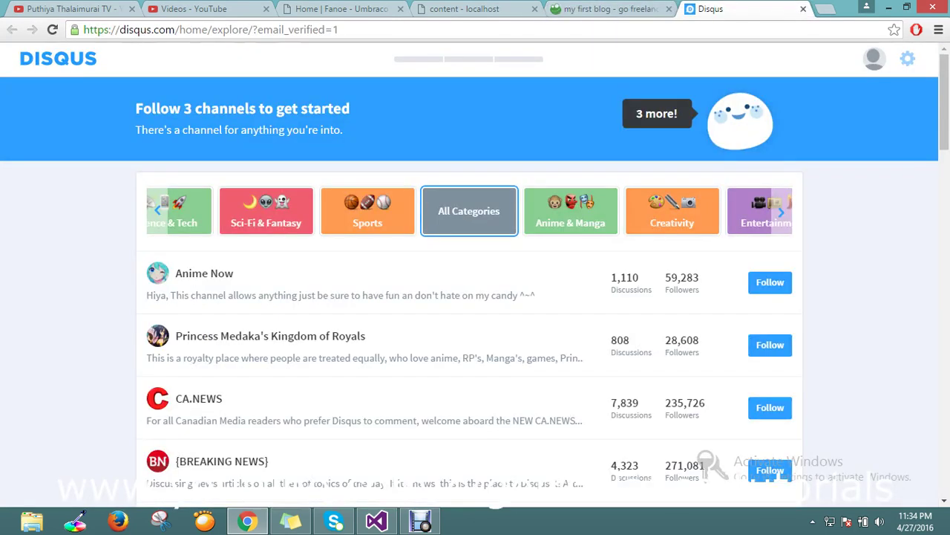
{"action": "left_click", "coordinate": [907, 58]}
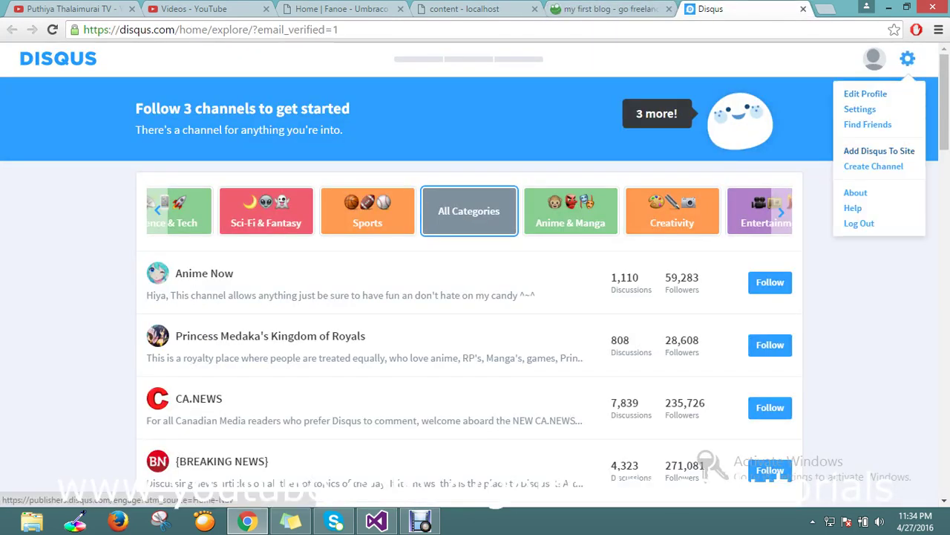
Start adding Disqus to a new site named 'go freelancer' and copy that name.
{"action": "left_click", "coordinate": [879, 151]}
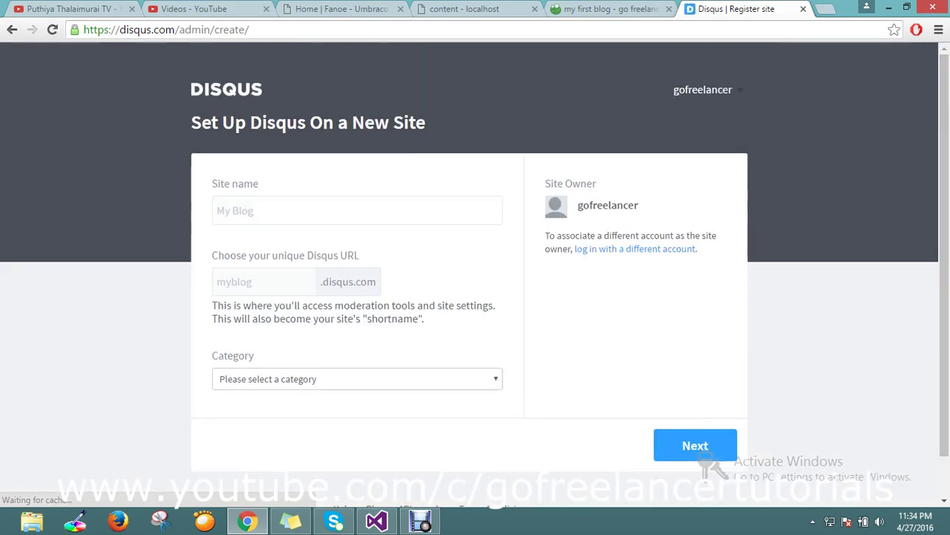
{"action": "left_click", "coordinate": [356, 210]}
{"action": "type", "text": "go fre"}
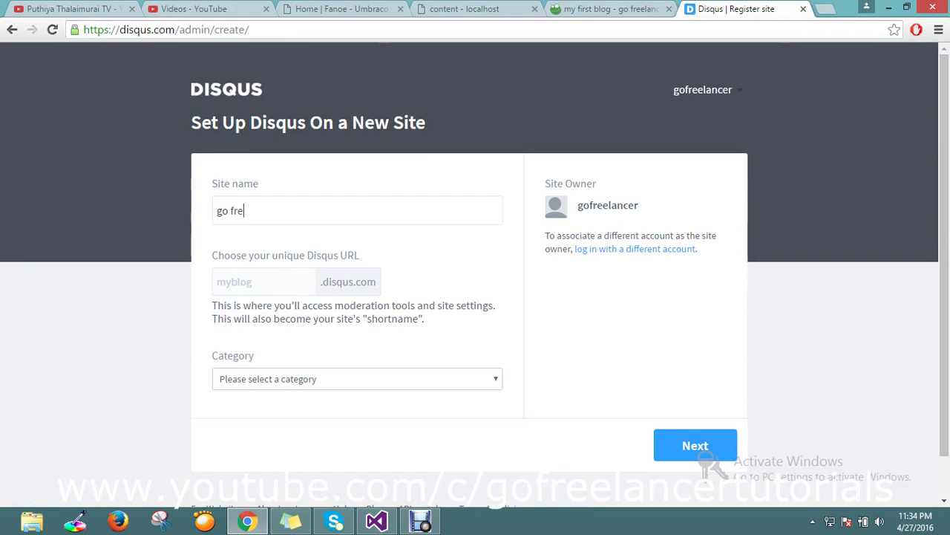
{"action": "type", "text": "elancer"}
{"action": "key", "text": "ctrl+a"}
{"action": "right_click", "coordinate": [250, 212]}
{"action": "left_click", "coordinate": [290, 240]}
Copy the generated 'gofreelancer' shortname, choose the Tech category and submit the site.
{"action": "left_click", "coordinate": [256, 282]}
{"action": "right_click", "coordinate": [255, 285]}
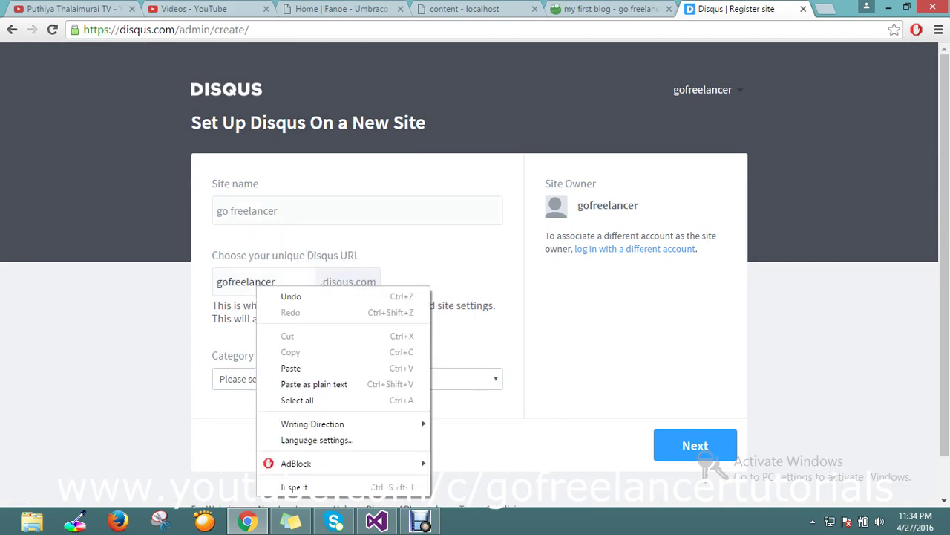
{"action": "key", "text": "Escape"}
{"action": "key", "text": "ctrl+a"}
{"action": "right_click", "coordinate": [248, 281]}
{"action": "left_click", "coordinate": [268, 304]}
{"action": "left_click", "coordinate": [356, 379]}
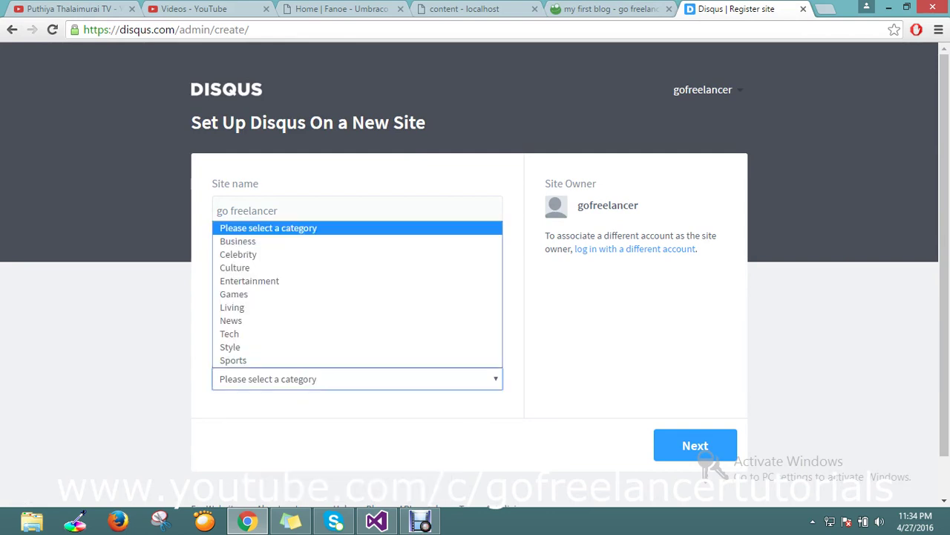
{"action": "key", "text": "Down"}
{"action": "key", "text": "Down"}
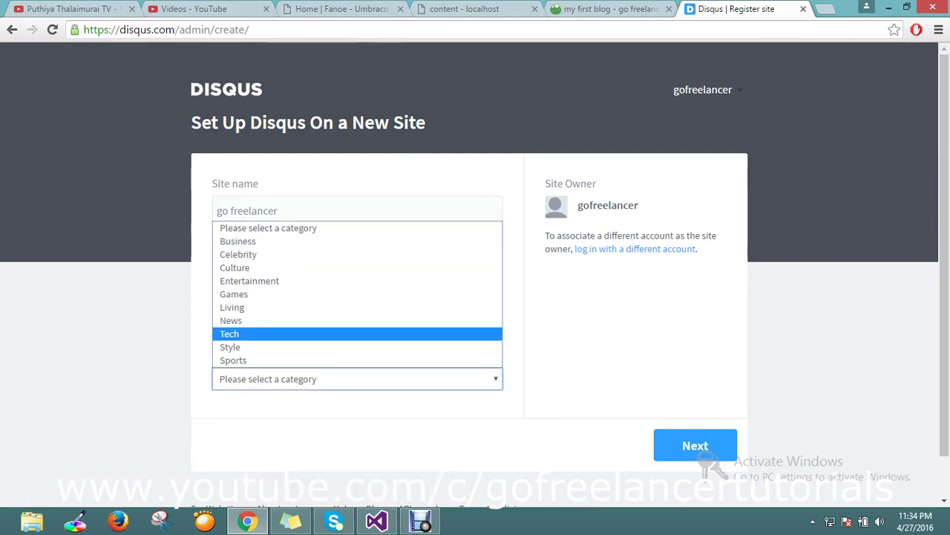
{"action": "key", "text": "Return"}
{"action": "left_click", "coordinate": [706, 454]}
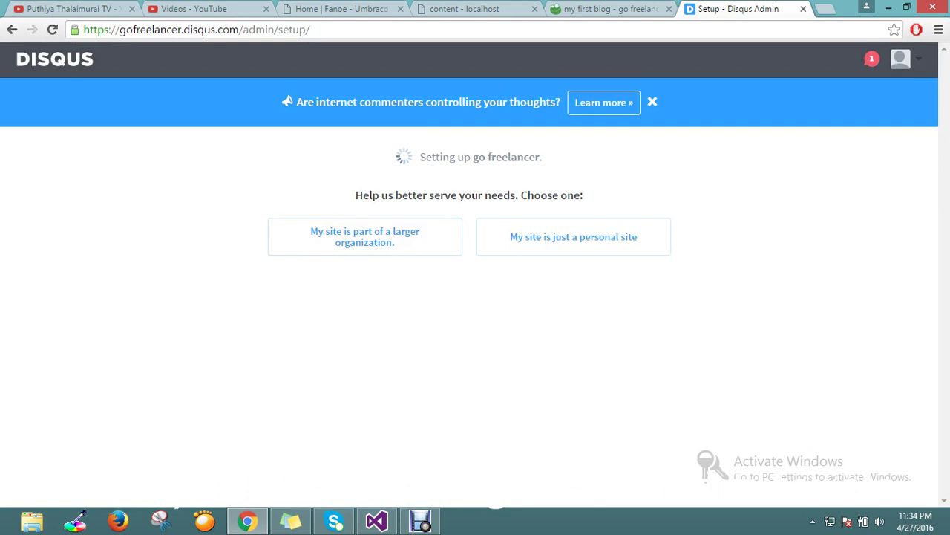
Mark it as a personal site with 1 site and under 100 daily page views, then finish.
{"action": "left_click", "coordinate": [573, 236]}
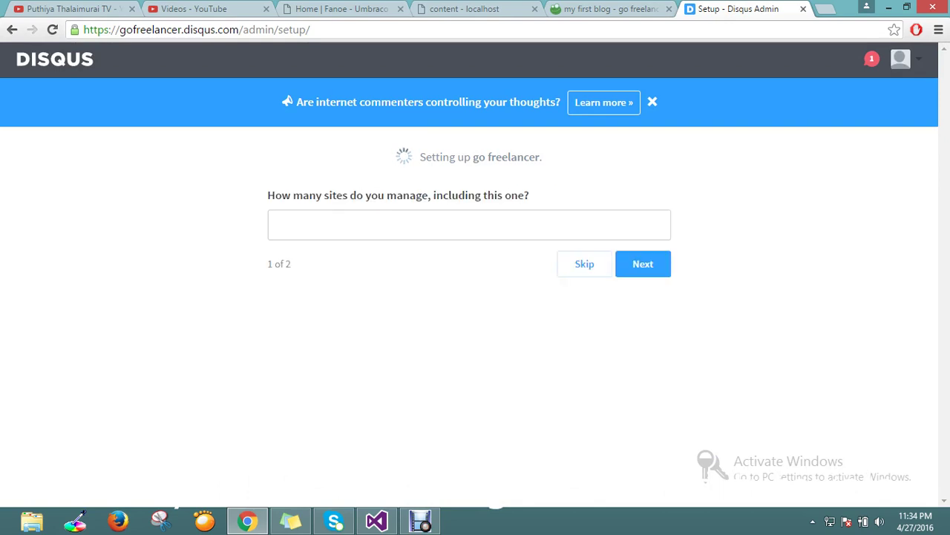
{"action": "left_click", "coordinate": [277, 225]}
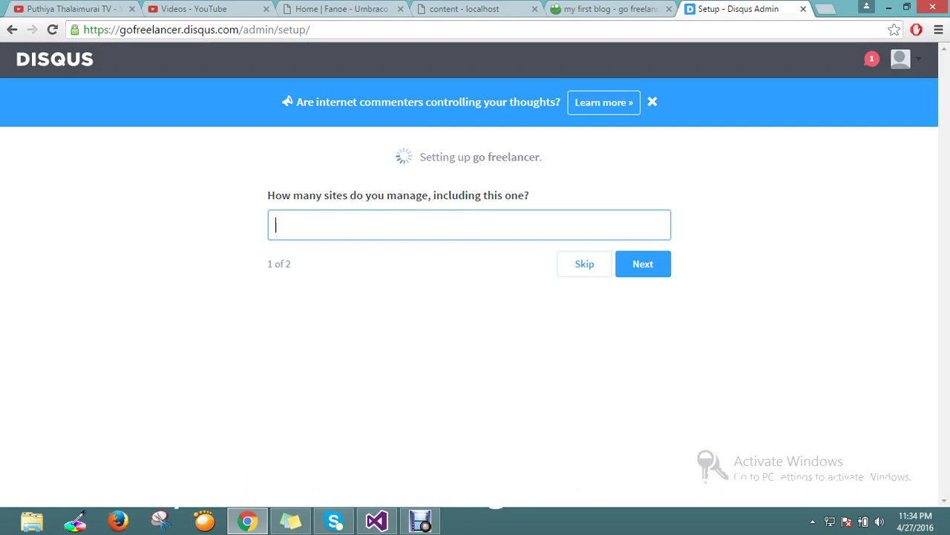
{"action": "type", "text": "1"}
{"action": "left_click", "coordinate": [643, 264]}
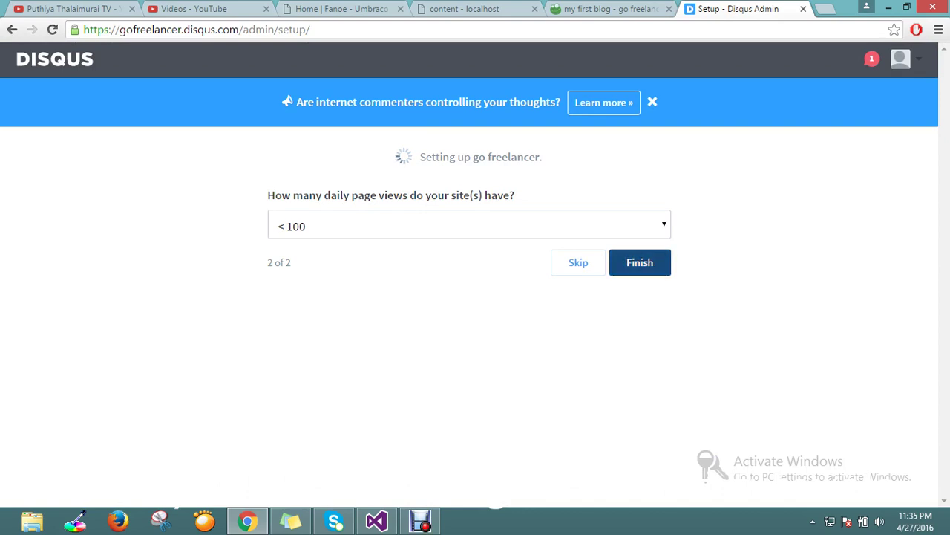
{"action": "left_click", "coordinate": [640, 263]}
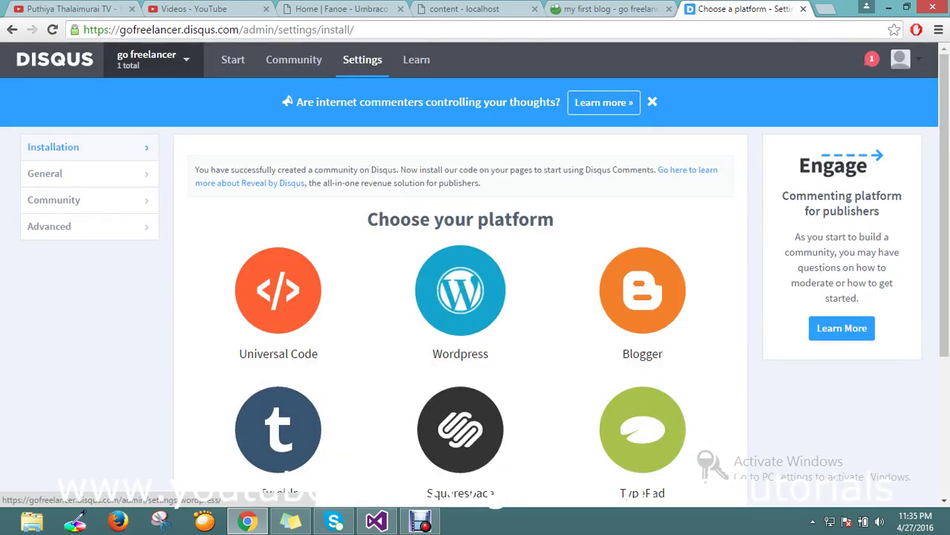
{"action": "key", "text": "ctrl+shift+Tab"}
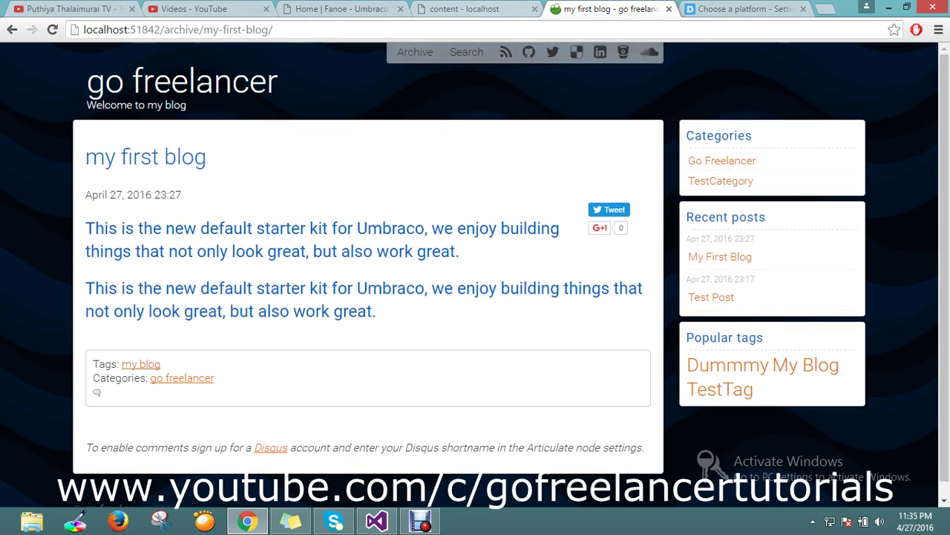
Paste 'gofreelancer' into the Blog node's Disqus Shortname field and publish the change.
{"action": "key", "text": "ctrl+shift+Tab"}
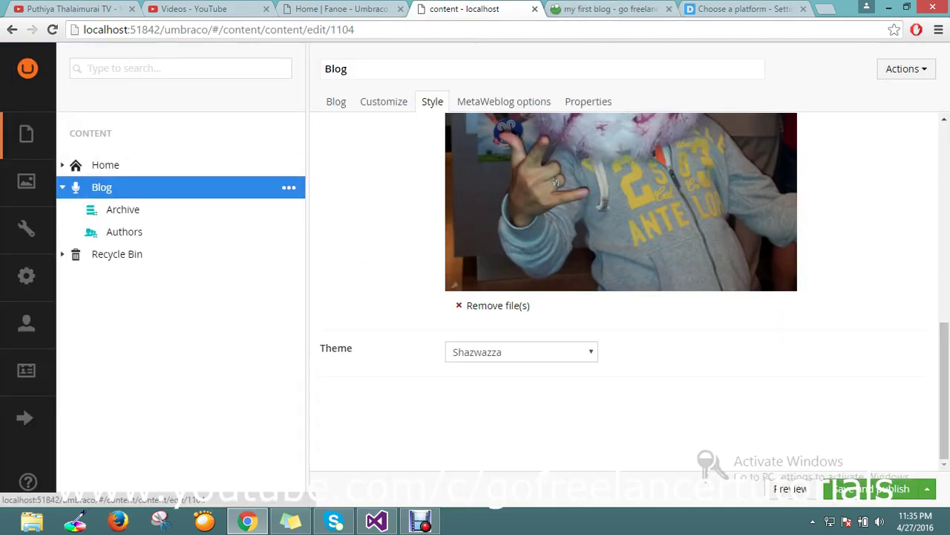
{"action": "left_click", "coordinate": [384, 101]}
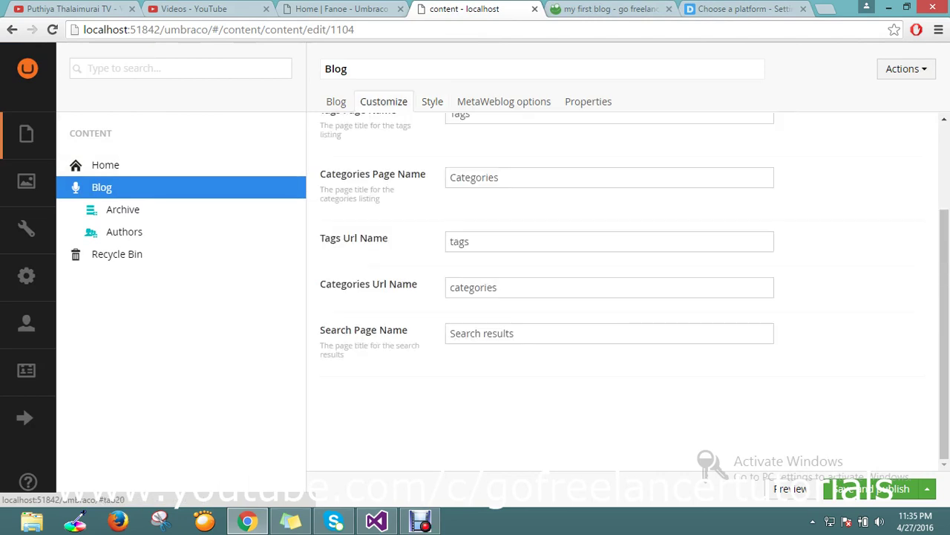
{"action": "left_click", "coordinate": [336, 101]}
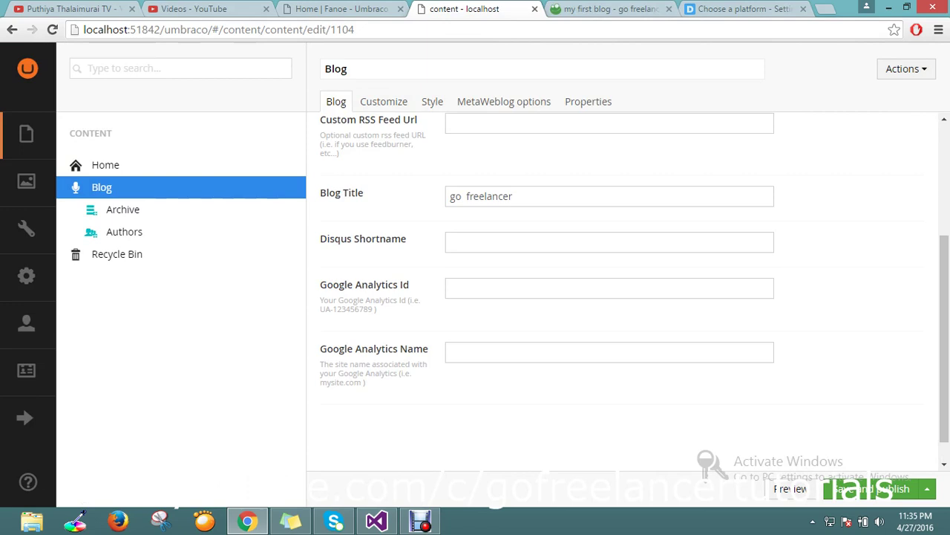
{"action": "right_click", "coordinate": [471, 241]}
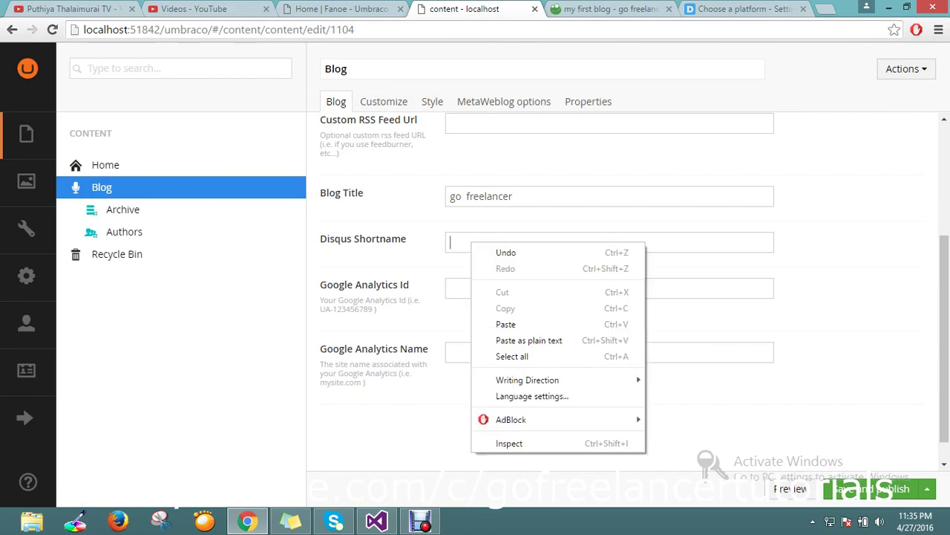
{"action": "left_click", "coordinate": [520, 323]}
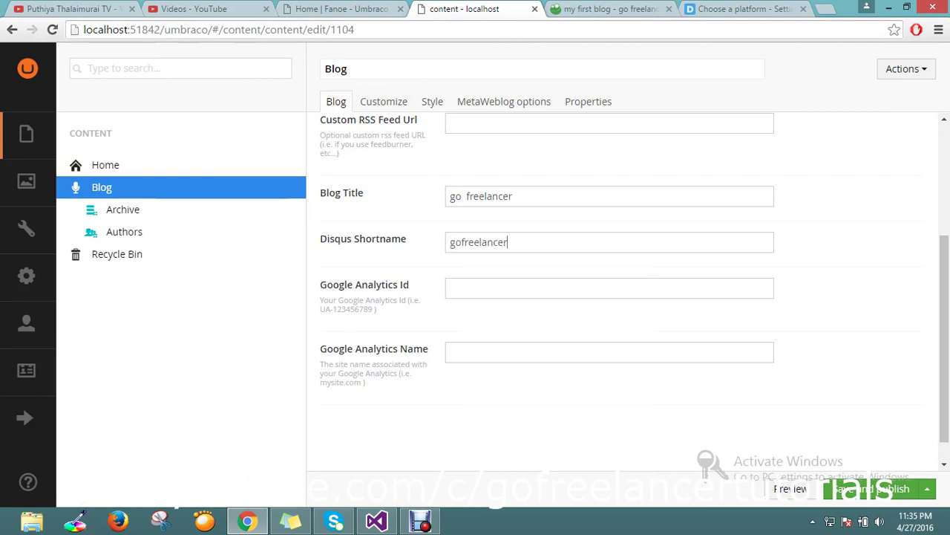
{"action": "scroll", "coordinate": [553, 286], "scroll_direction": "down", "scroll_amount": 1}
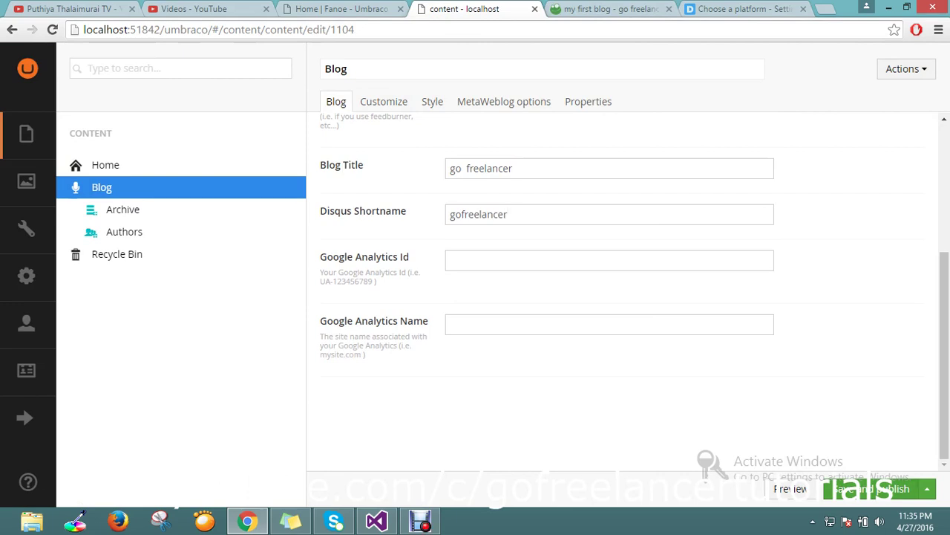
{"action": "key", "text": "ctrl+s"}
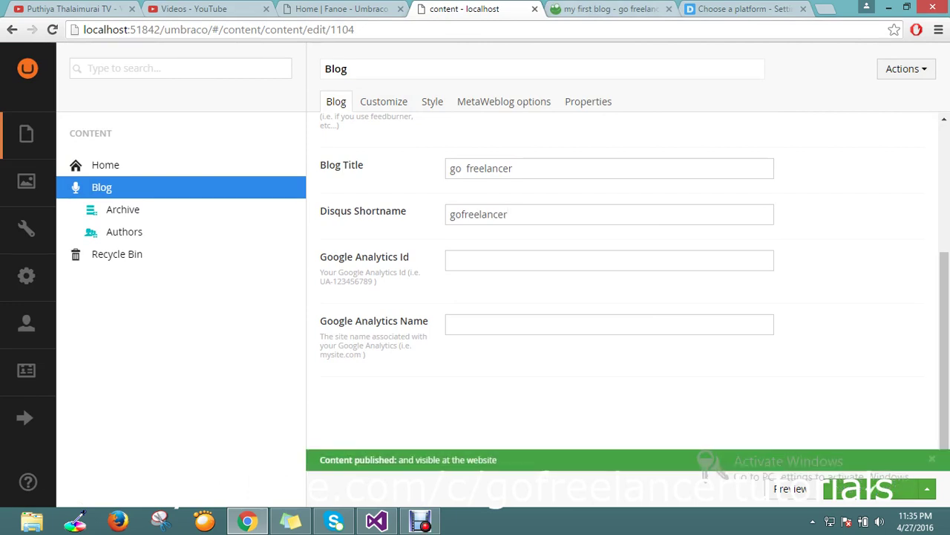
{"action": "key", "text": "ctrl+Tab"}
{"action": "key", "text": "ctrl+l"}
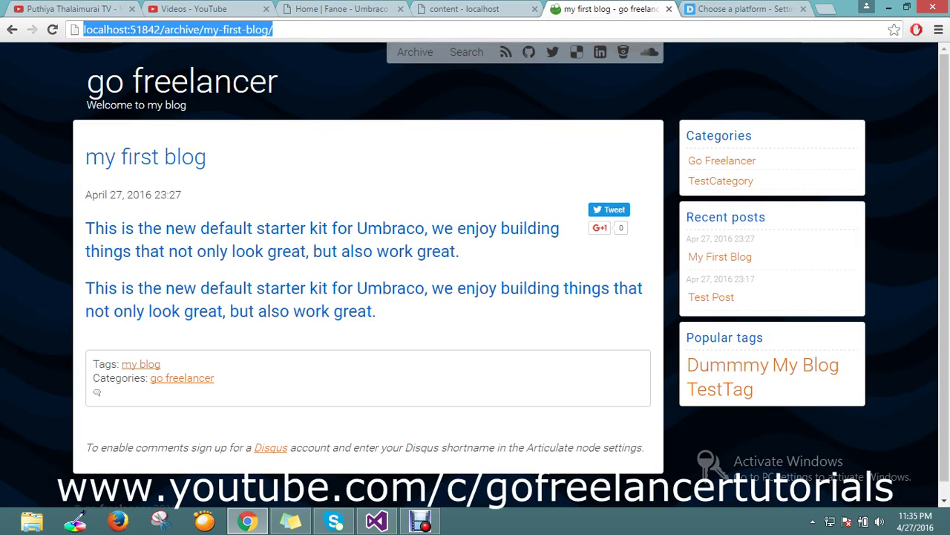
Reload the blog post and scroll down to its Disqus comment area.
{"action": "key", "text": "Return"}
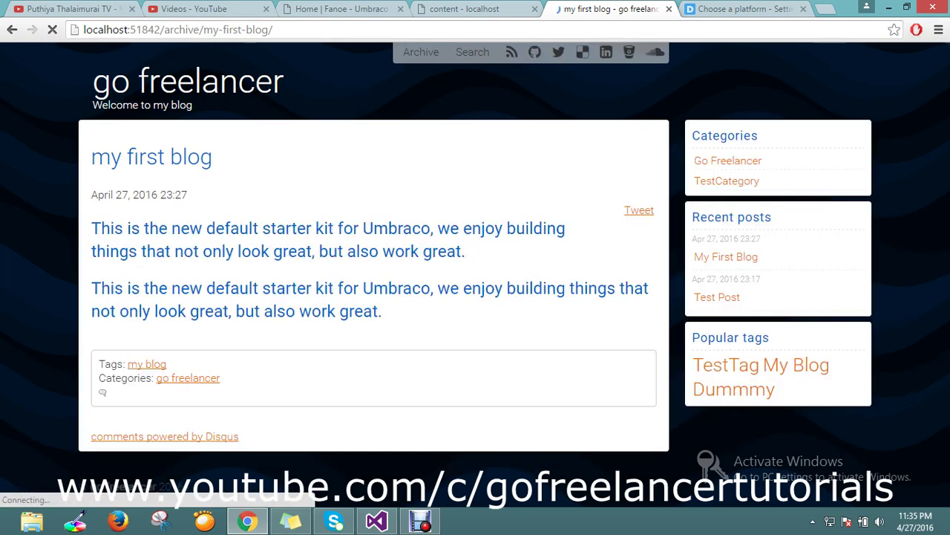
{"action": "scroll", "coordinate": [372, 282], "scroll_direction": "down", "scroll_amount": 1}
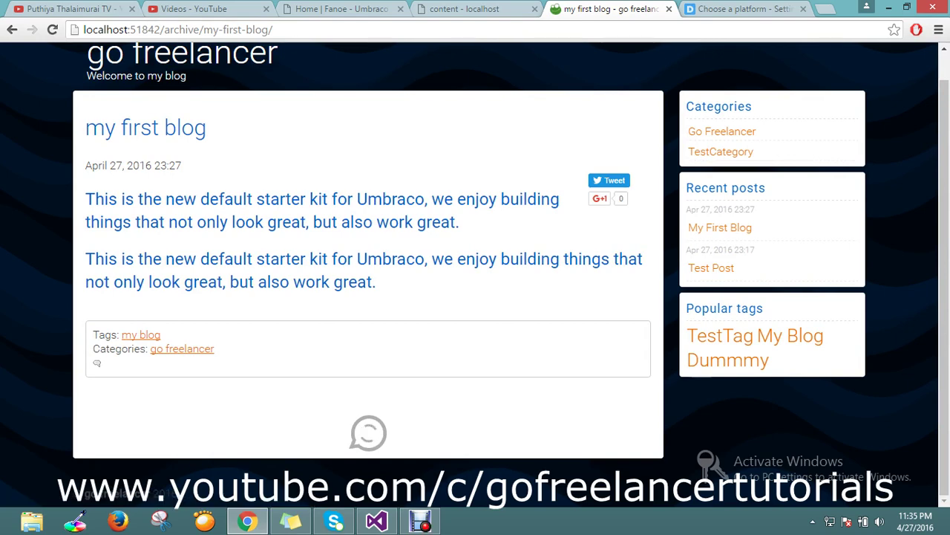
{"action": "scroll", "coordinate": [368, 282], "scroll_direction": "down", "scroll_amount": 3}
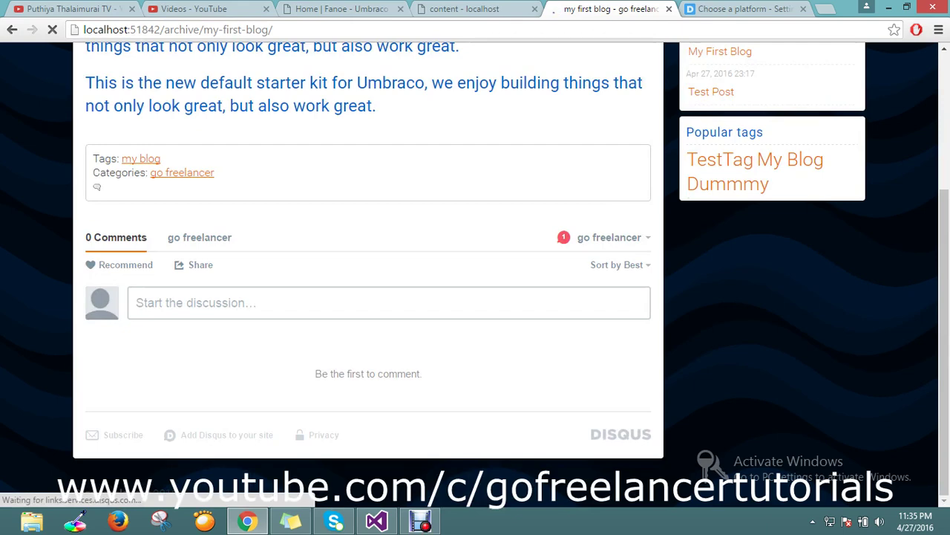
{"action": "left_click", "coordinate": [141, 303]}
{"action": "scroll", "coordinate": [368, 283], "scroll_direction": "up", "scroll_amount": 3}
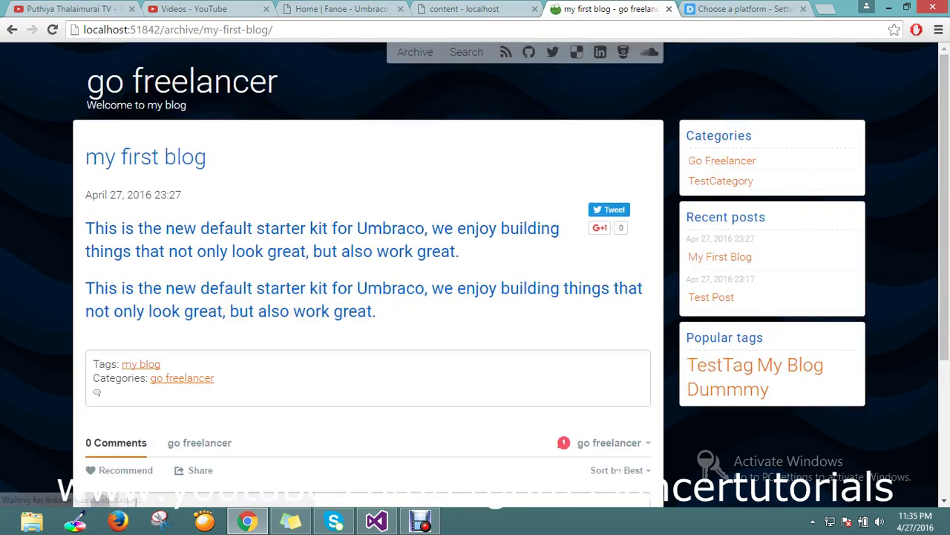
Go via Archive back to My First Blog and show its 0-comment Disqus thread.
{"action": "left_click", "coordinate": [415, 51]}
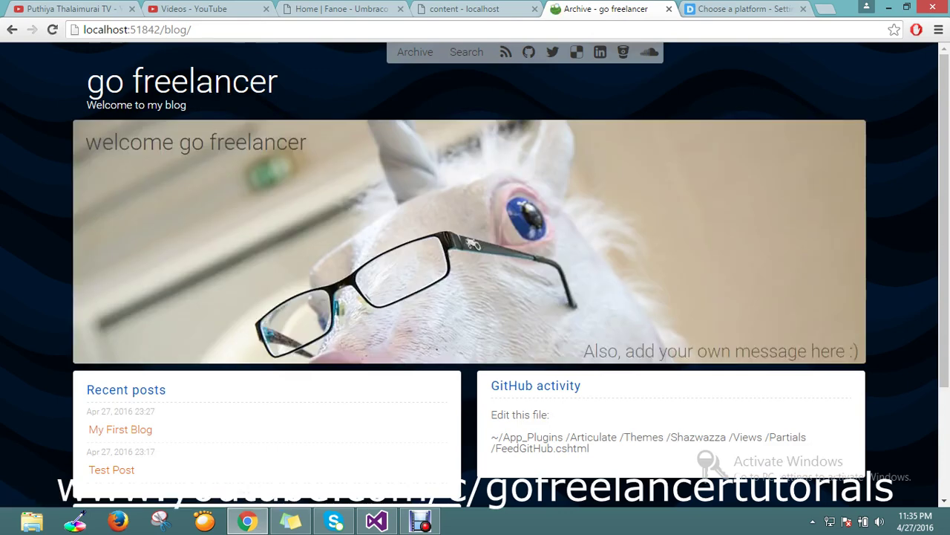
{"action": "scroll", "coordinate": [469, 267], "scroll_direction": "down", "scroll_amount": 2}
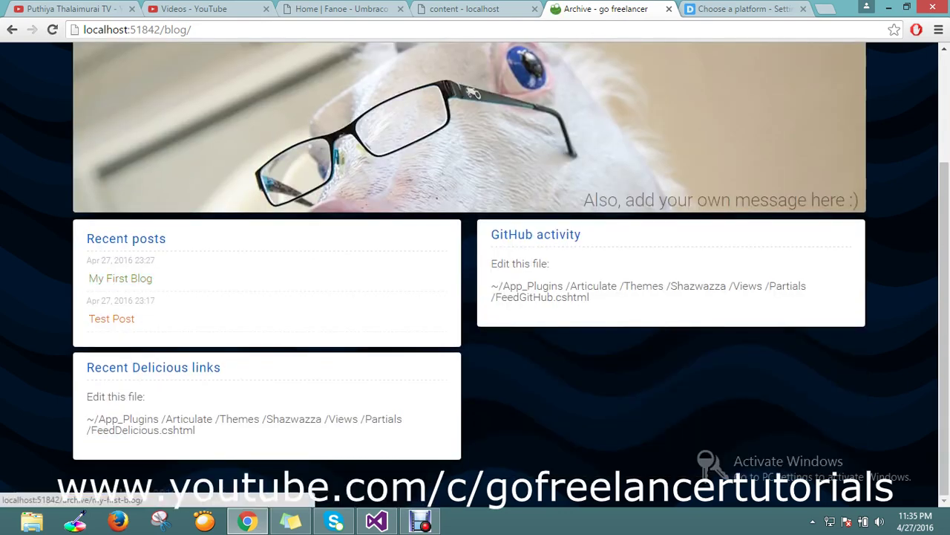
{"action": "left_click", "coordinate": [120, 278]}
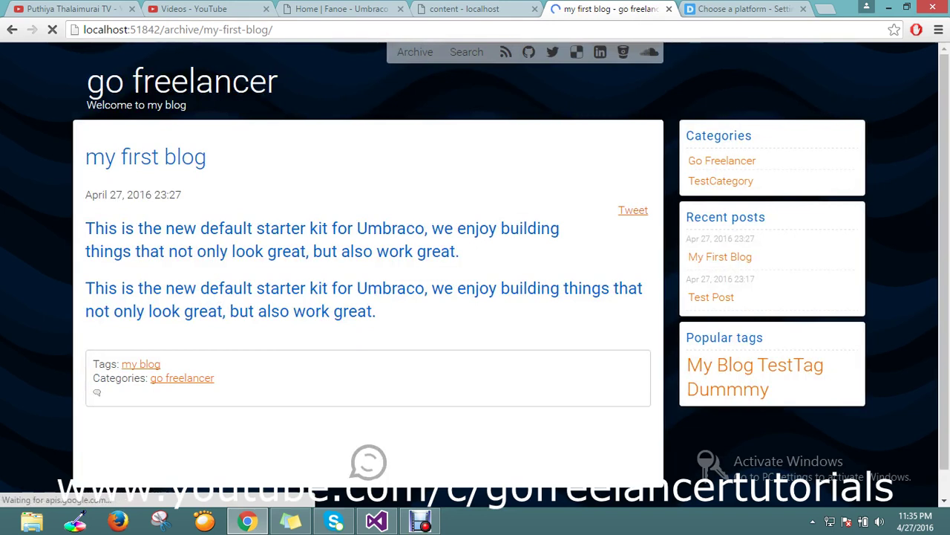
{"action": "scroll", "coordinate": [475, 286], "scroll_direction": "down", "scroll_amount": 1}
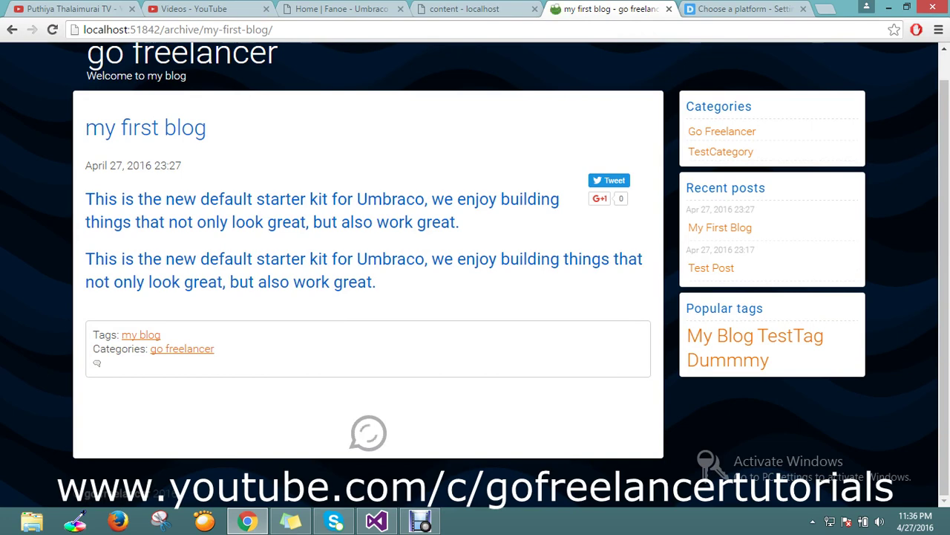
{"action": "scroll", "coordinate": [476, 286], "scroll_direction": "down", "scroll_amount": 2}
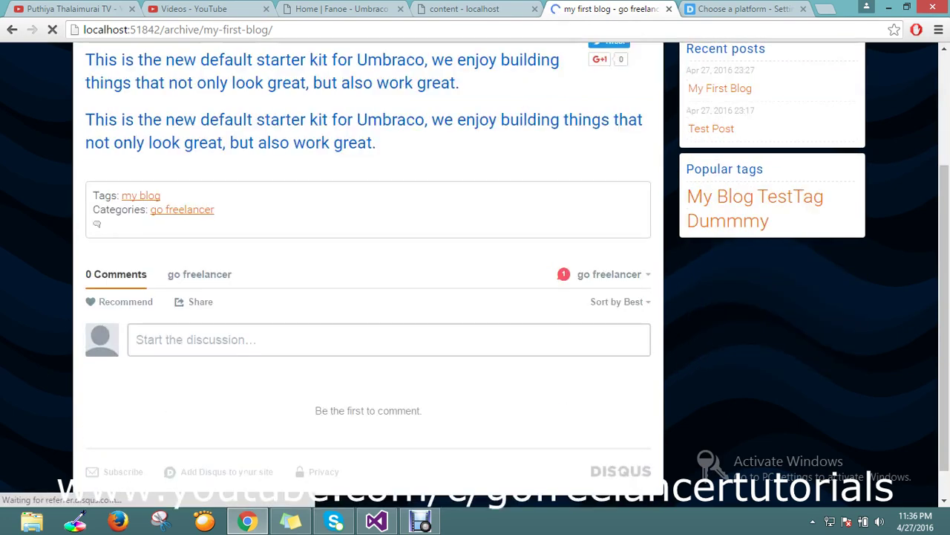
Post the comment 'nice blog' in My First Blog's Disqus thread.
{"action": "left_click", "coordinate": [138, 339]}
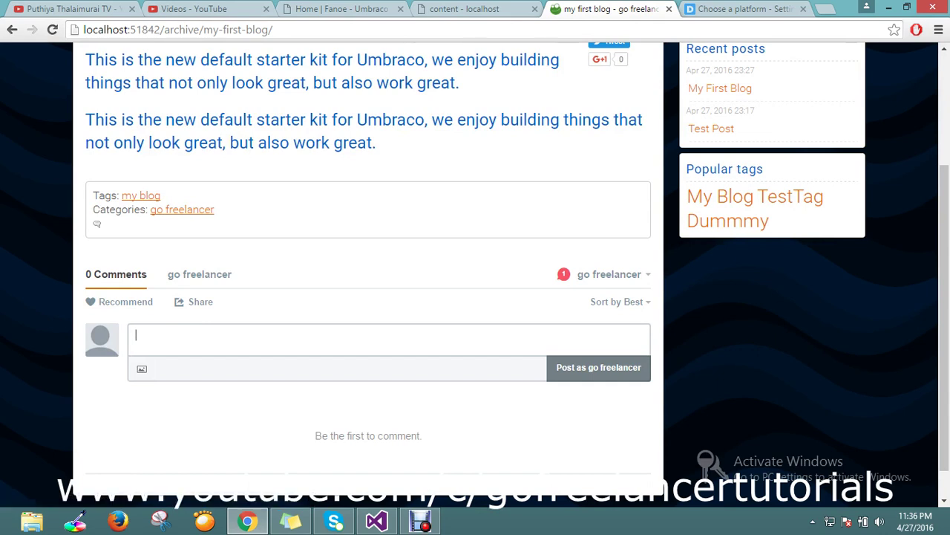
{"action": "type", "text": "nice blo"}
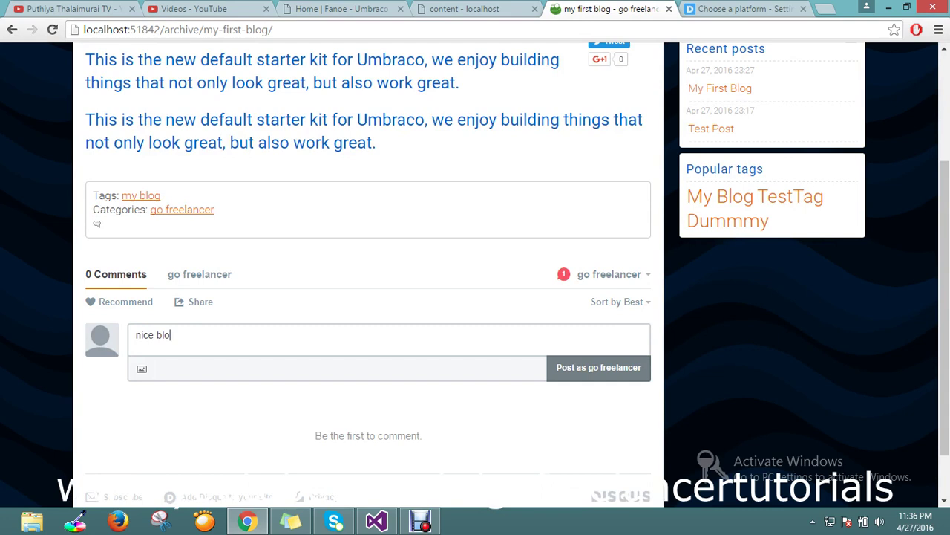
{"action": "left_click", "coordinate": [598, 367]}
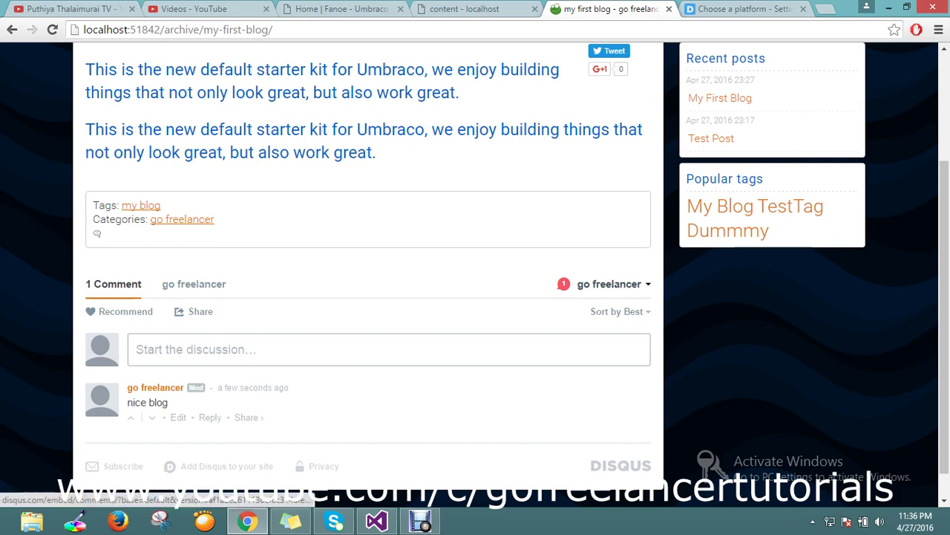
{"action": "left_click", "coordinate": [609, 284]}
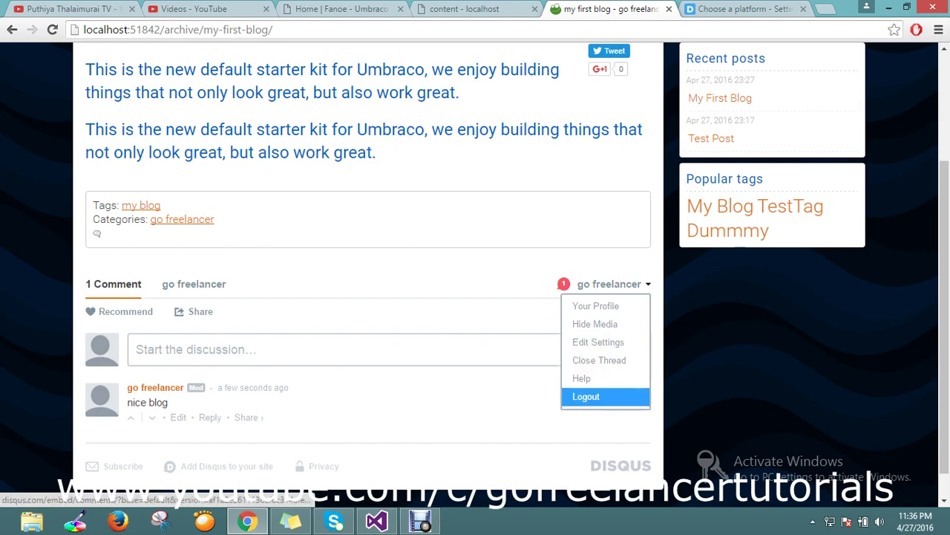
Log out of Disqus, close the Disqus setup tab, and go to the Test Post page.
{"action": "left_click", "coordinate": [587, 395]}
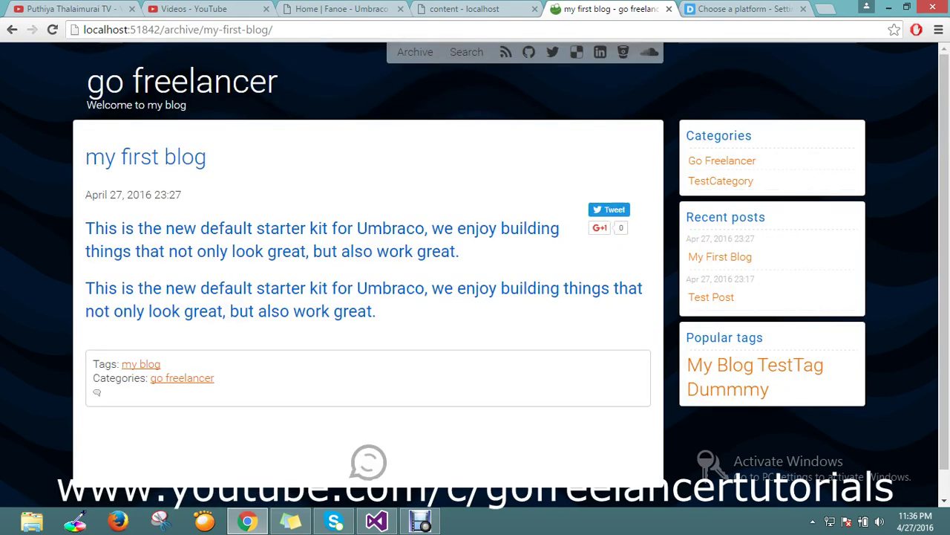
{"action": "key", "text": "ctrl+Tab"}
{"action": "key", "text": "ctrl+w"}
{"action": "scroll", "coordinate": [627, 297], "scroll_direction": "down", "scroll_amount": 2}
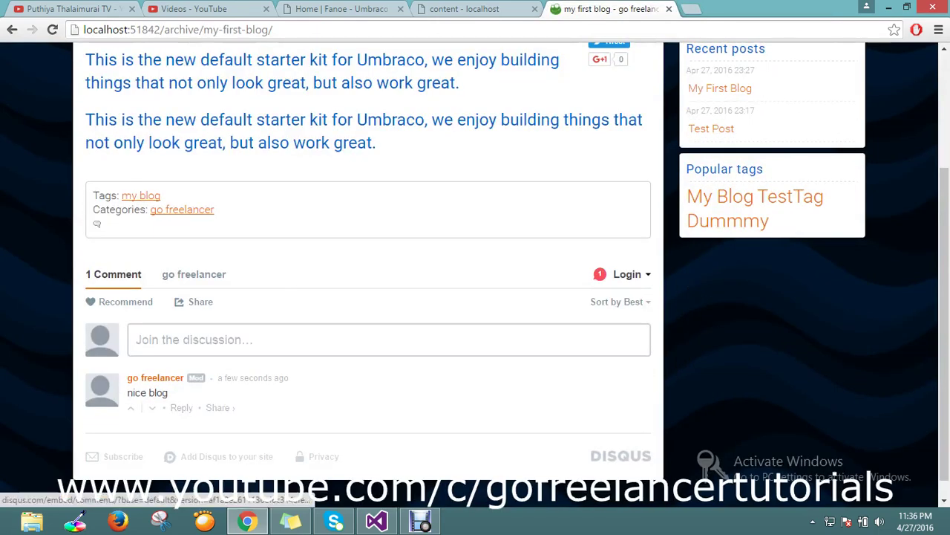
{"action": "left_click", "coordinate": [628, 274]}
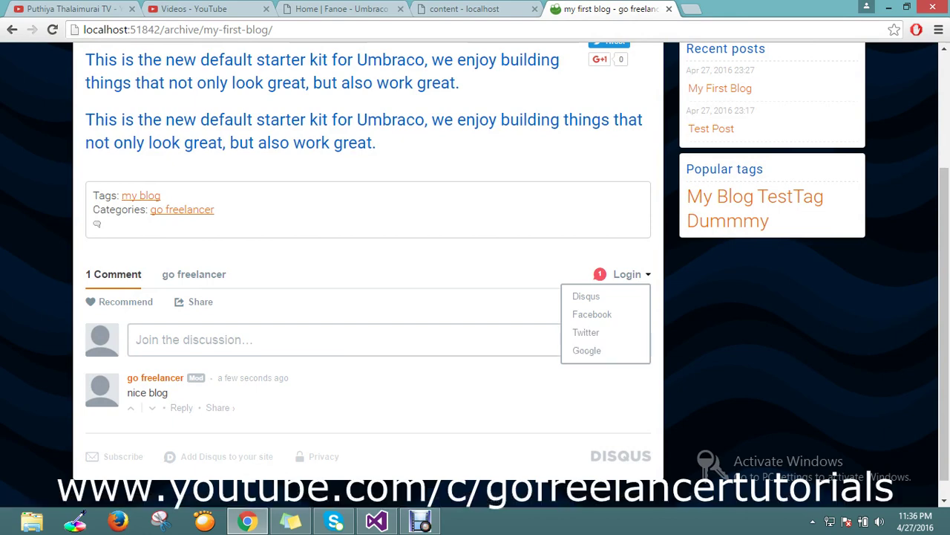
{"action": "scroll", "coordinate": [475, 268], "scroll_direction": "up", "scroll_amount": 1}
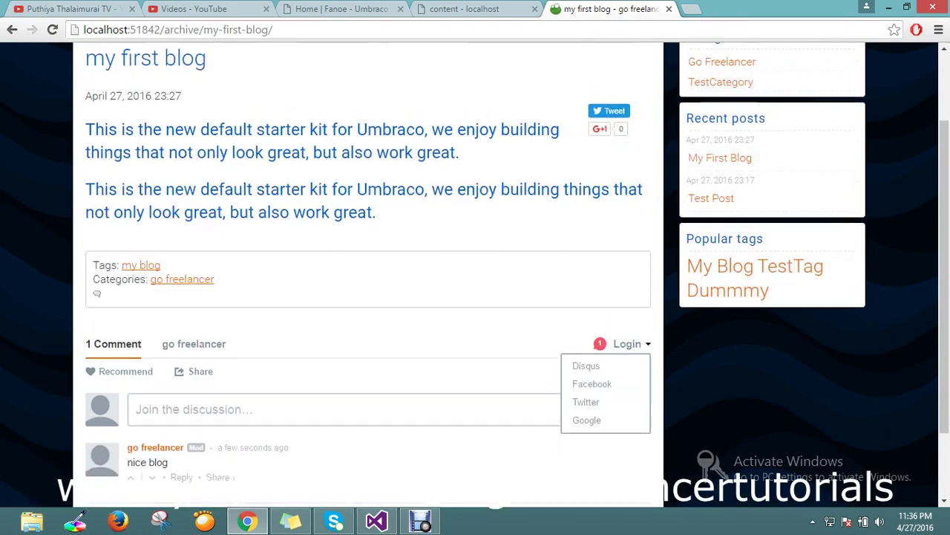
{"action": "left_click", "coordinate": [712, 197]}
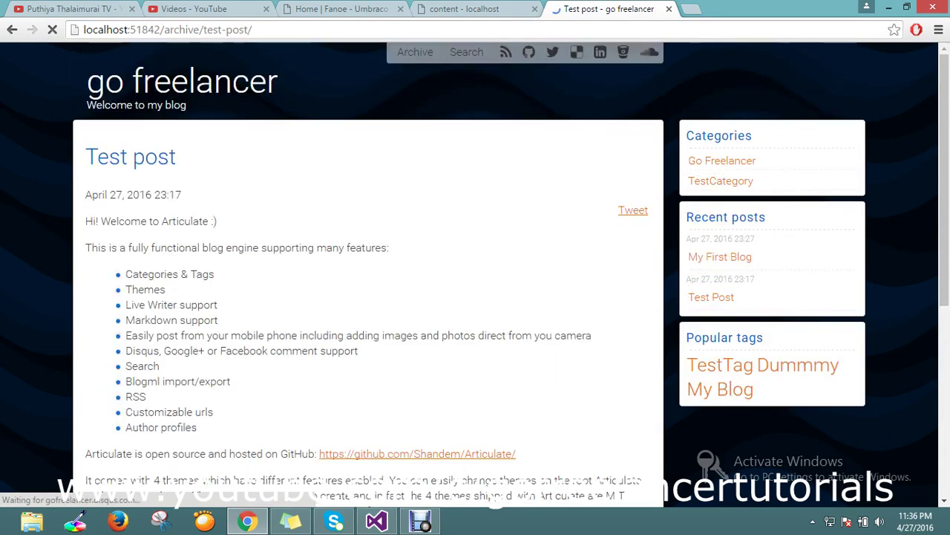
Scroll through Test Post, then return to the My First Blog post.
{"action": "scroll", "coordinate": [475, 268], "scroll_direction": "down", "scroll_amount": 2}
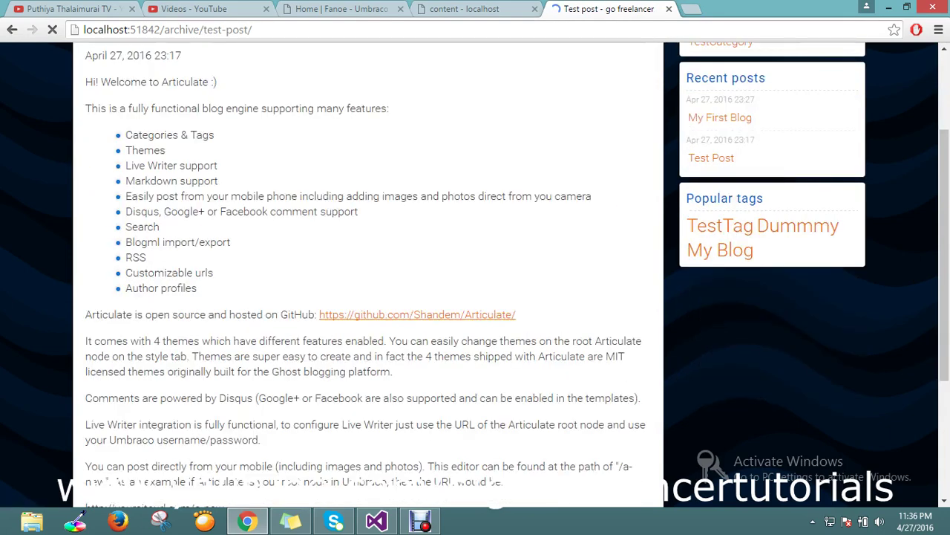
{"action": "scroll", "coordinate": [368, 267], "scroll_direction": "down", "scroll_amount": 3}
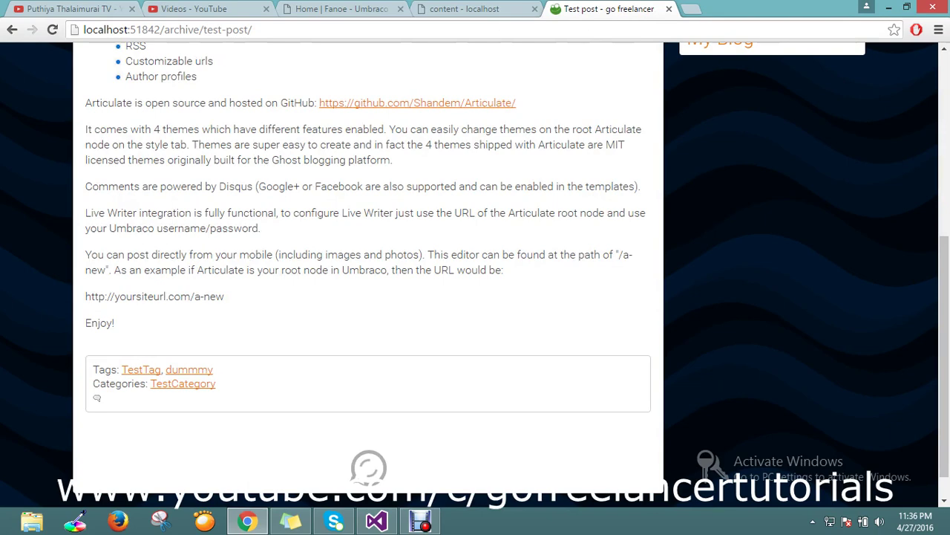
{"action": "scroll", "coordinate": [368, 268], "scroll_direction": "down", "scroll_amount": 3}
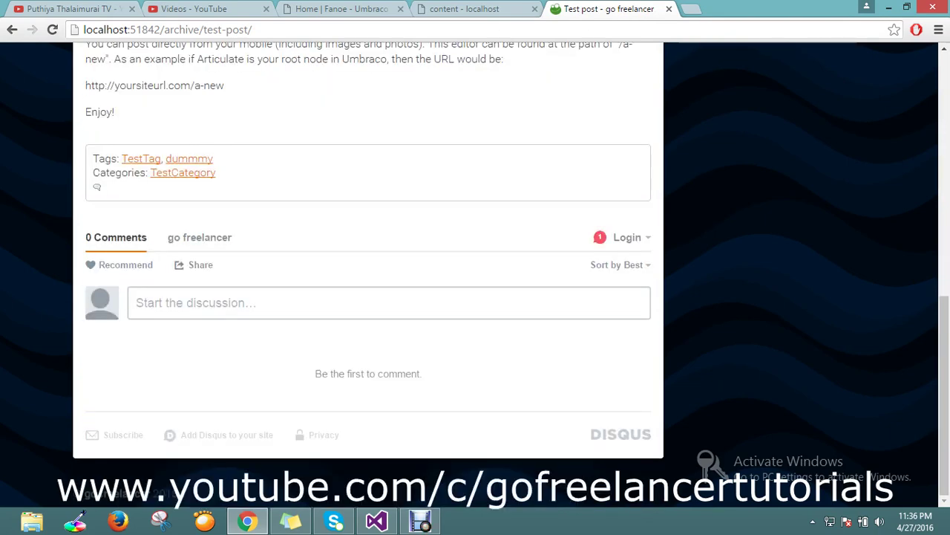
{"action": "scroll", "coordinate": [368, 267], "scroll_direction": "up", "scroll_amount": 4}
{"action": "scroll", "coordinate": [368, 268], "scroll_direction": "up", "scroll_amount": 4}
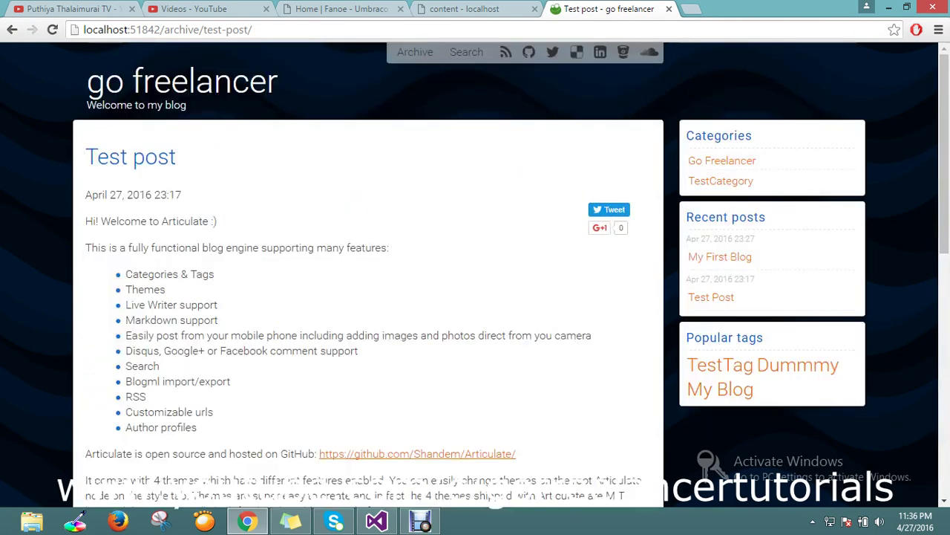
{"action": "left_click", "coordinate": [720, 256]}
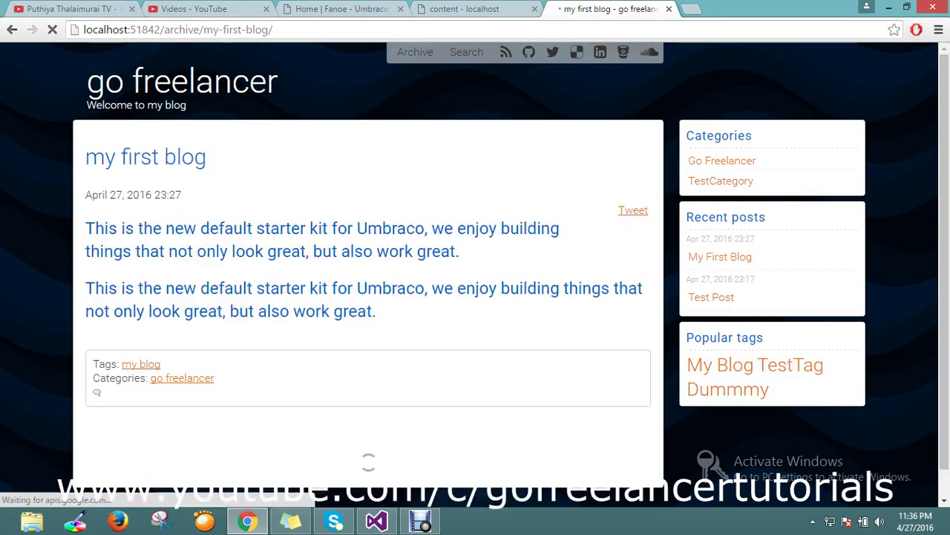
Check the 'nice blog' comment on My First Blog, then go back to the blog home page.
{"action": "scroll", "coordinate": [369, 267], "scroll_direction": "down", "scroll_amount": 1}
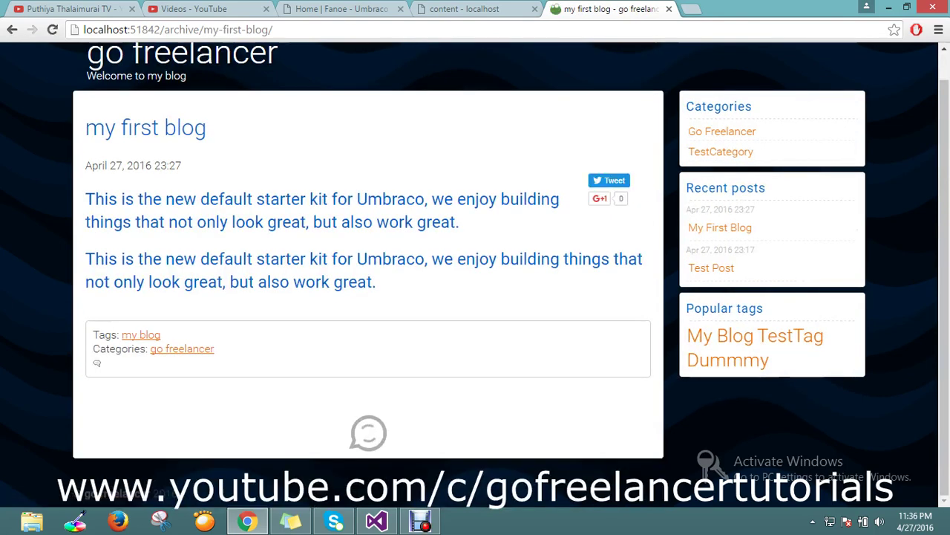
{"action": "scroll", "coordinate": [368, 268], "scroll_direction": "down", "scroll_amount": 3}
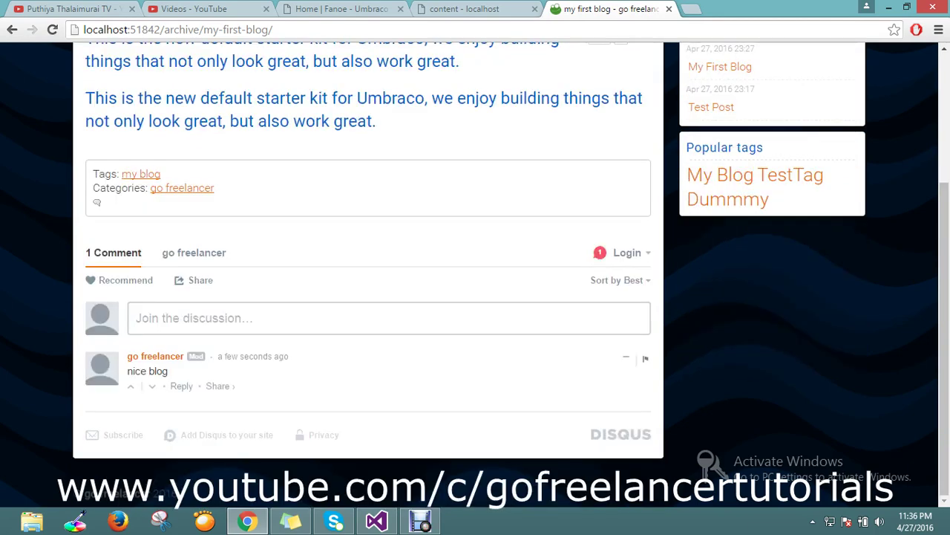
{"action": "left_click_drag", "start_coordinate": [140, 371], "coordinate": [168, 370]}
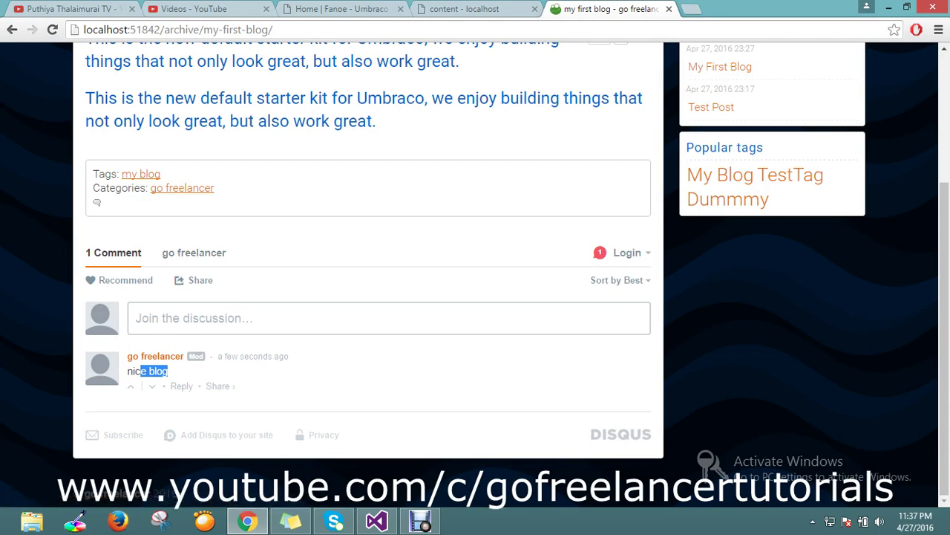
{"action": "scroll", "coordinate": [504, 275], "scroll_direction": "up", "scroll_amount": 3}
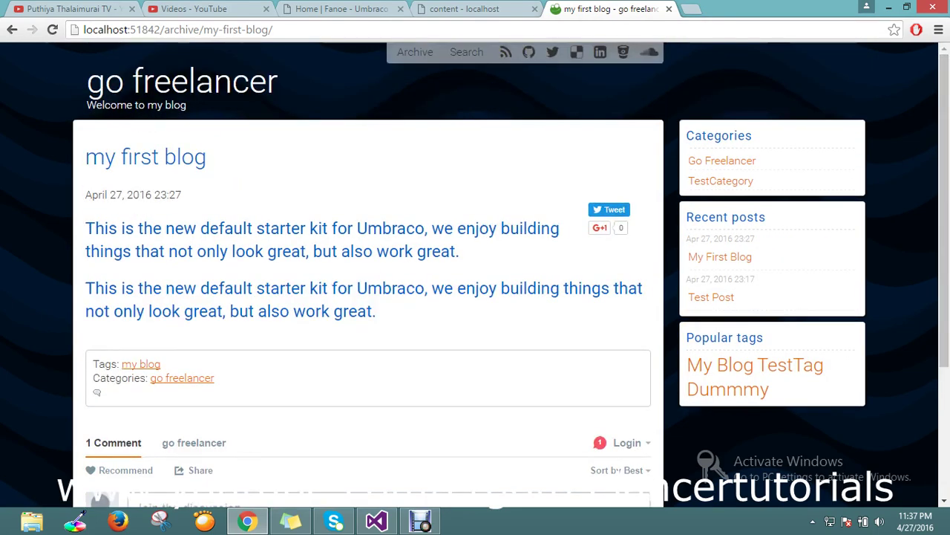
{"action": "key", "text": "alt+Left"}
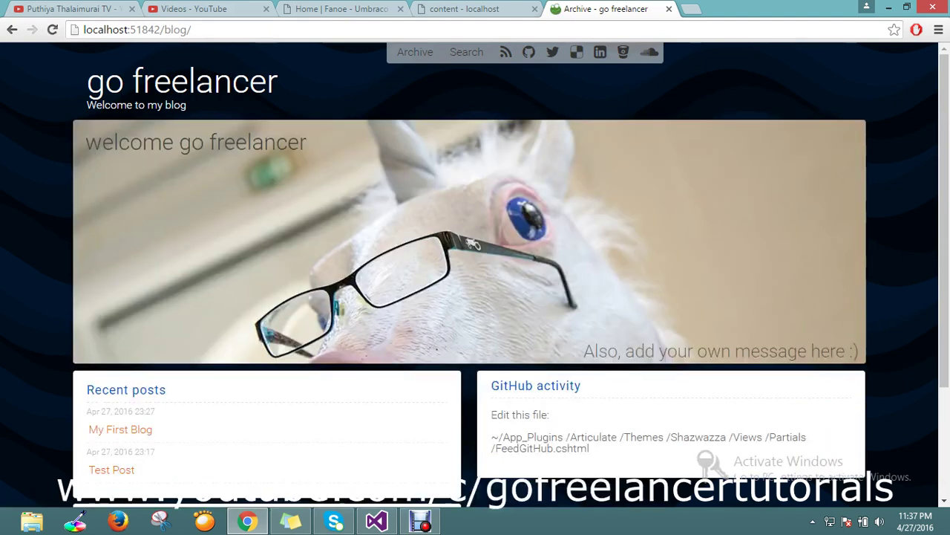
Look over the blog home's recent posts, then go to the blog's Search page.
{"action": "scroll", "coordinate": [469, 267], "scroll_direction": "down", "scroll_amount": 2}
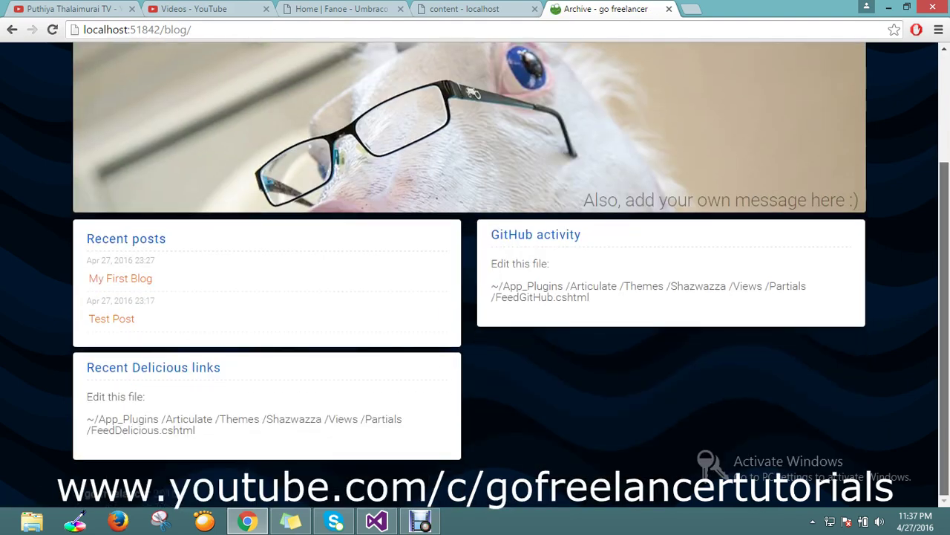
{"action": "scroll", "coordinate": [475, 274], "scroll_direction": "up", "scroll_amount": 3}
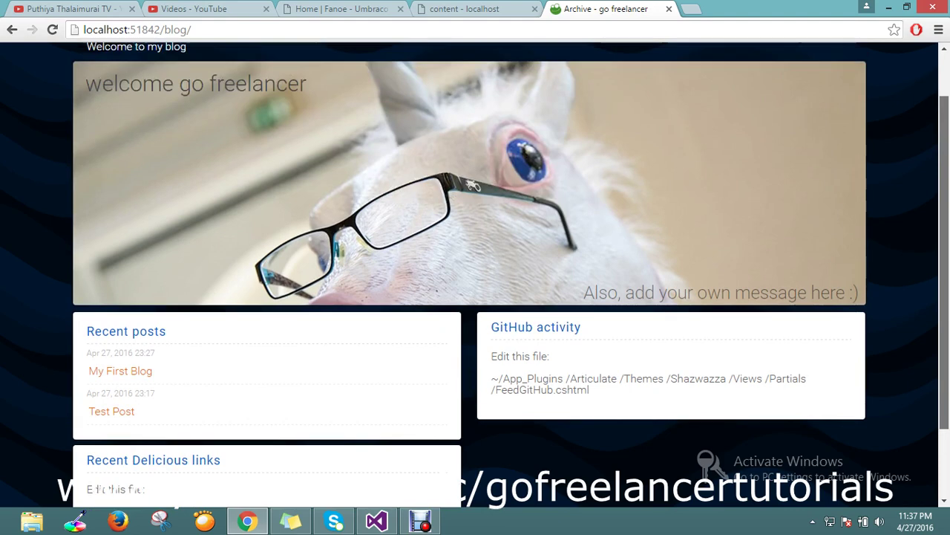
{"action": "scroll", "coordinate": [475, 275], "scroll_direction": "down", "scroll_amount": 2}
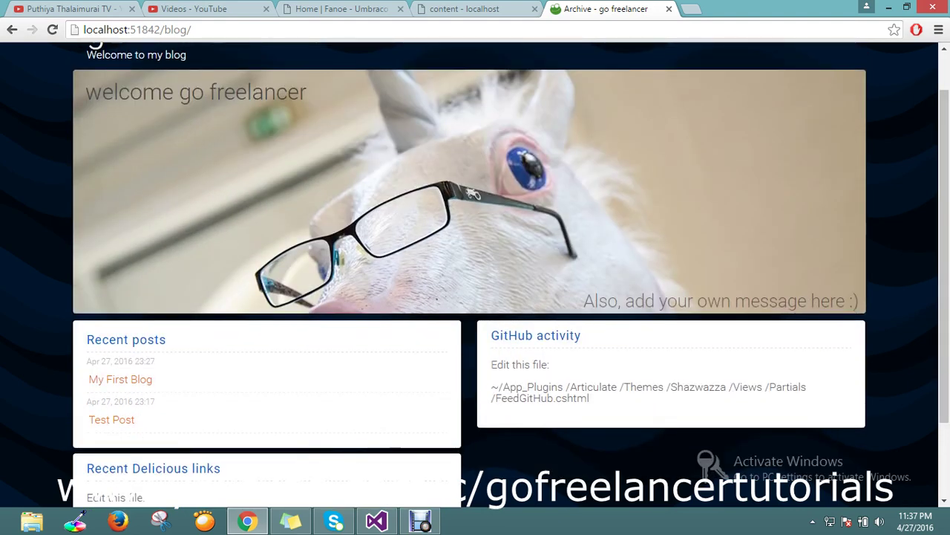
{"action": "scroll", "coordinate": [475, 268], "scroll_direction": "up", "scroll_amount": 2}
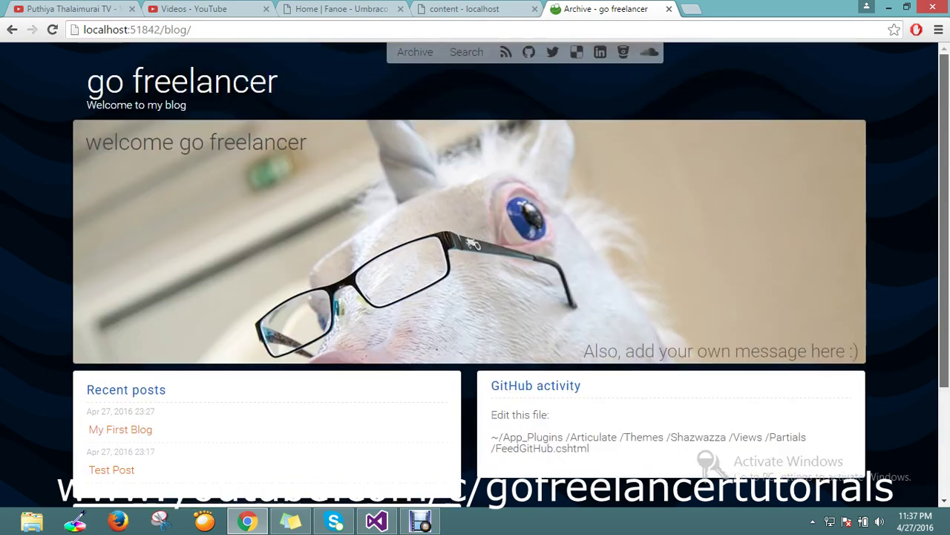
{"action": "scroll", "coordinate": [475, 267], "scroll_direction": "down", "scroll_amount": 2}
{"action": "scroll", "coordinate": [475, 267], "scroll_direction": "down", "scroll_amount": 1}
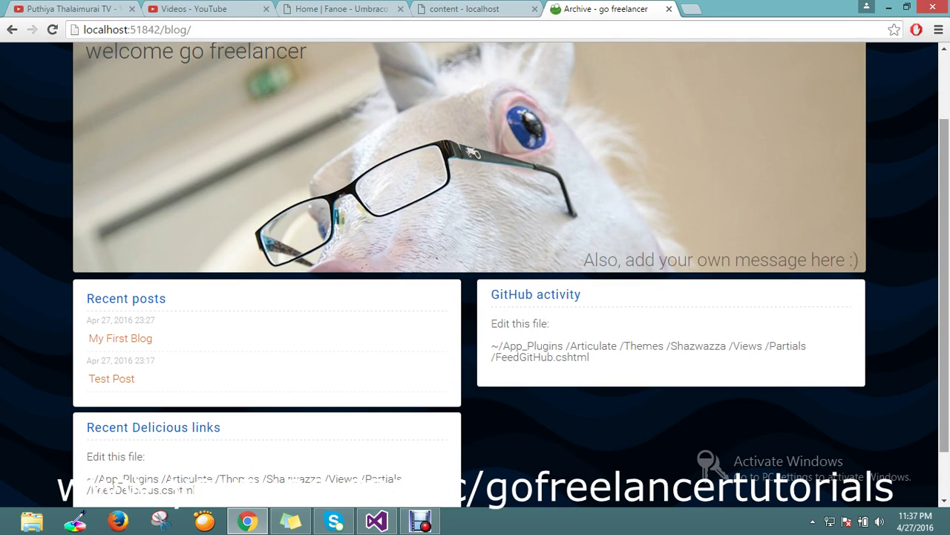
{"action": "scroll", "coordinate": [476, 267], "scroll_direction": "up", "scroll_amount": 2}
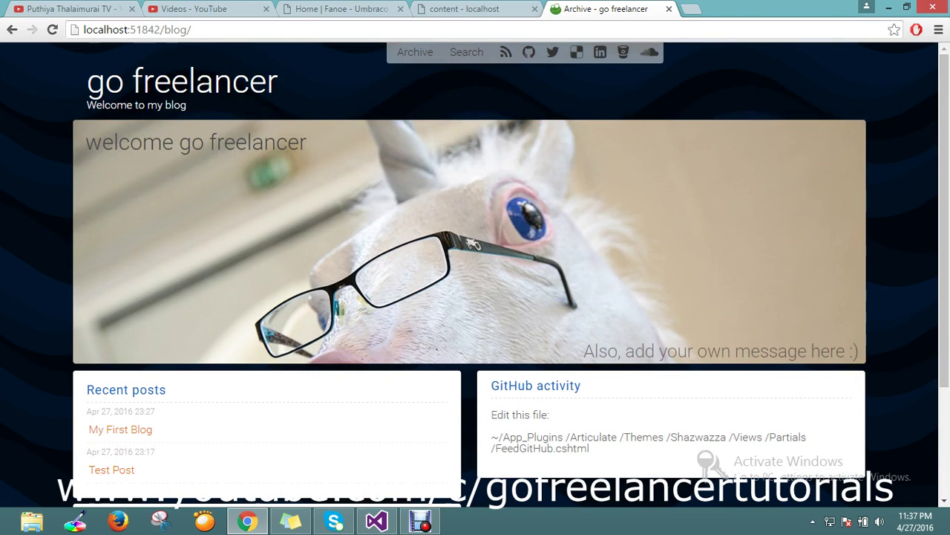
{"action": "left_click", "coordinate": [467, 52]}
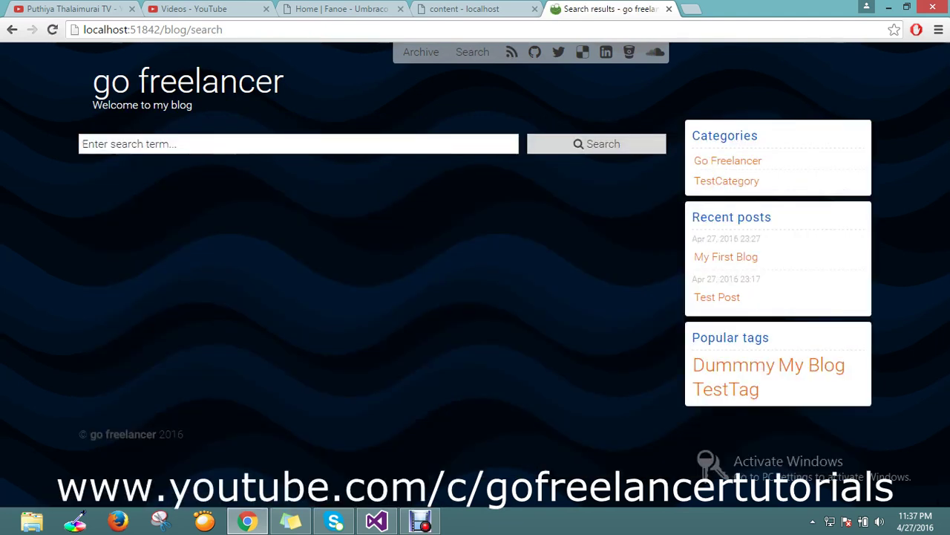
Search the blog for 'test' and review the Test post result.
{"action": "left_click", "coordinate": [297, 143]}
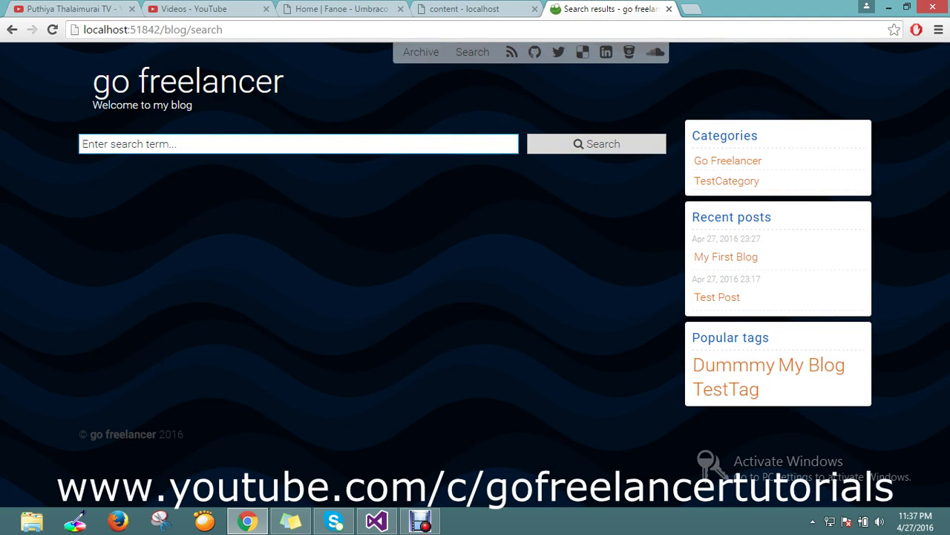
{"action": "type", "text": "t"}
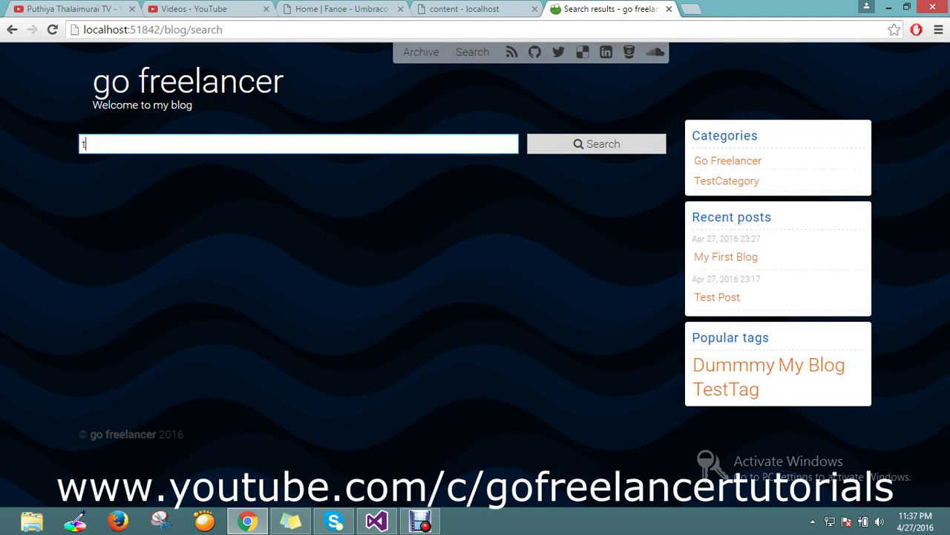
{"action": "type", "text": "s"}
{"action": "key", "text": "BackSpace"}
{"action": "type", "text": "est"}
{"action": "key", "text": "Tab"}
{"action": "key", "text": "Return"}
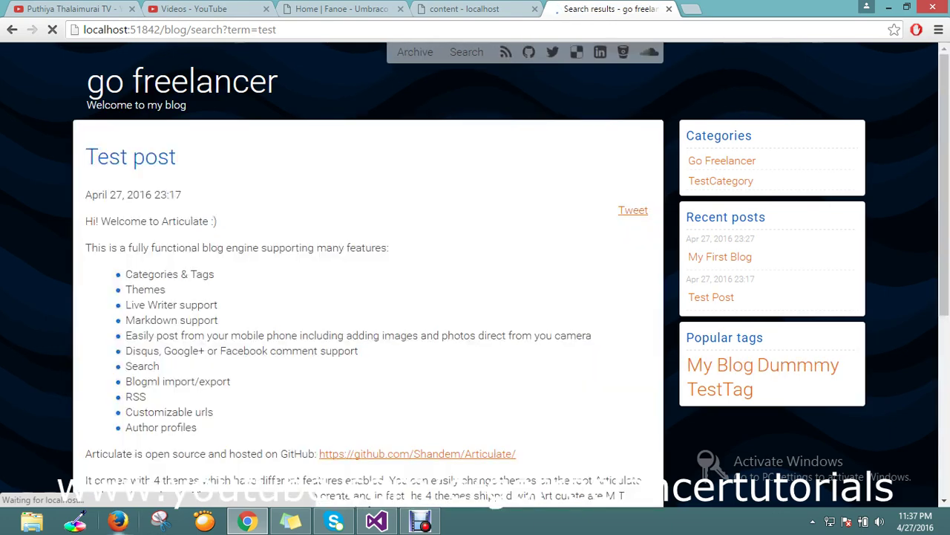
{"action": "scroll", "coordinate": [475, 275], "scroll_direction": "down", "scroll_amount": 5}
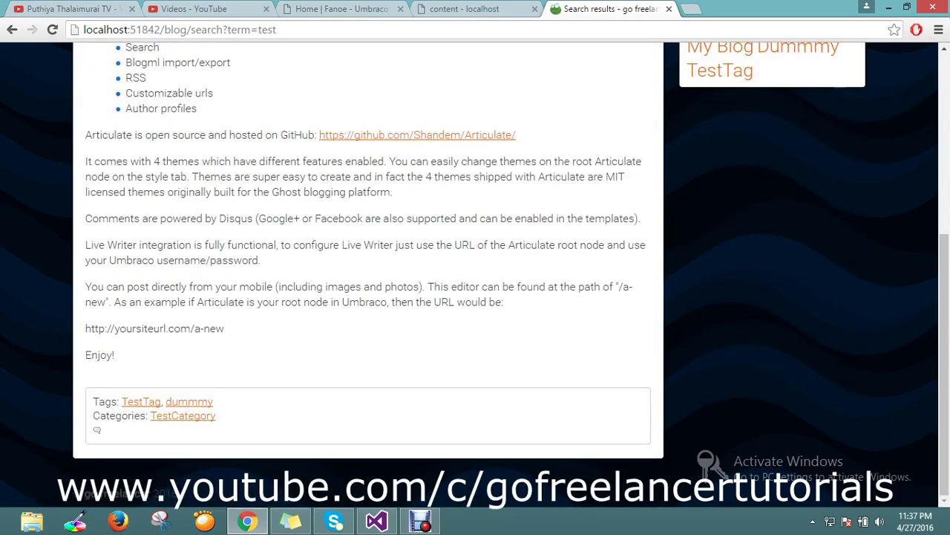
{"action": "scroll", "coordinate": [475, 275], "scroll_direction": "up", "scroll_amount": 5}
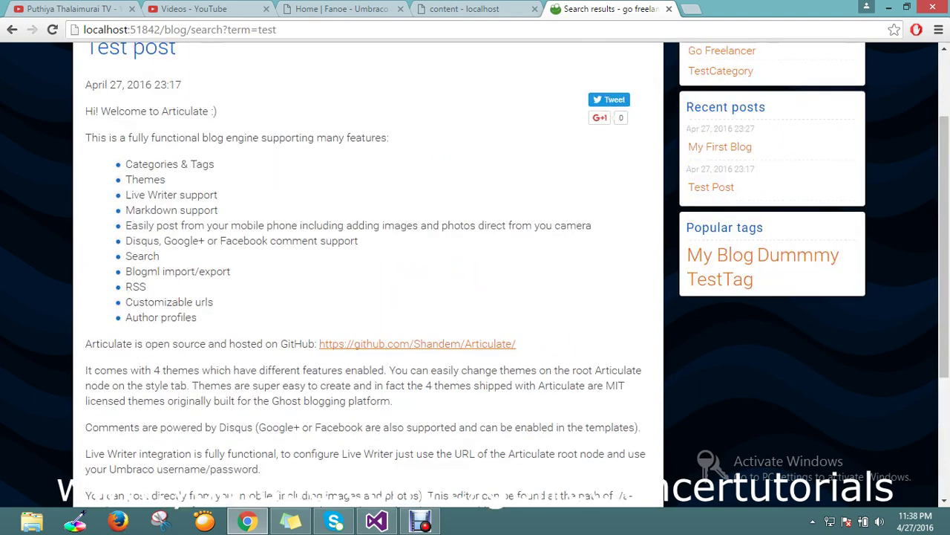
Open the Test post from the search results, confirm its Disqus thread shows 0 comments, then return to /blog/.
{"action": "left_click", "coordinate": [130, 156]}
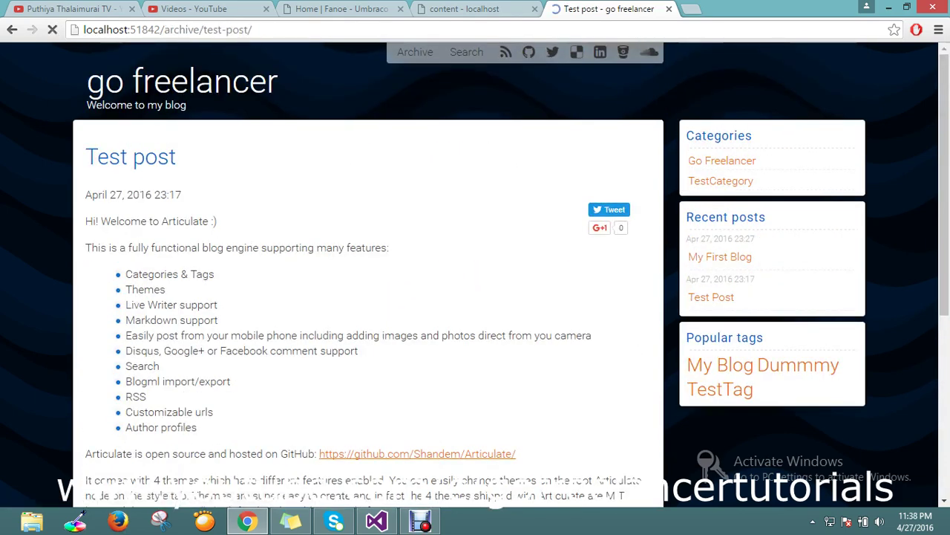
{"action": "scroll", "coordinate": [475, 274], "scroll_direction": "down", "scroll_amount": 2}
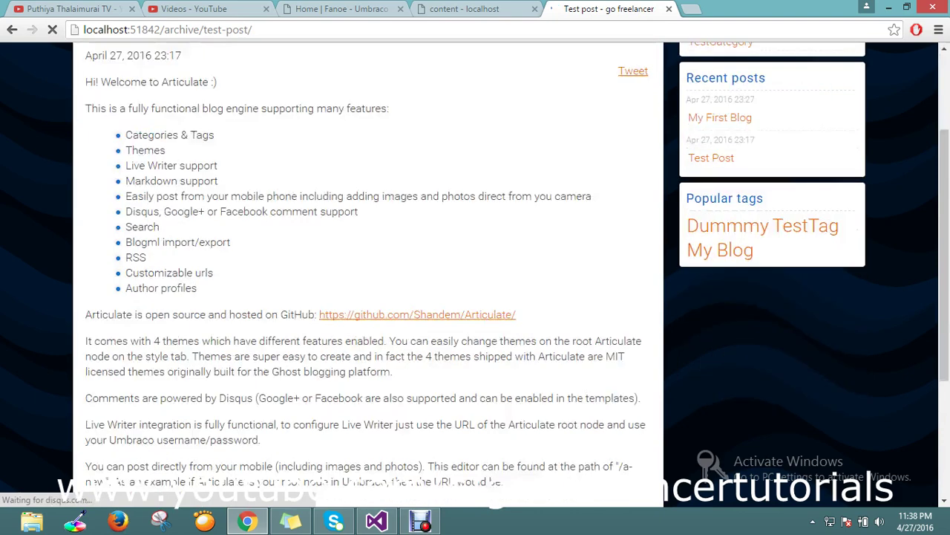
{"action": "scroll", "coordinate": [475, 274], "scroll_direction": "up", "scroll_amount": 1}
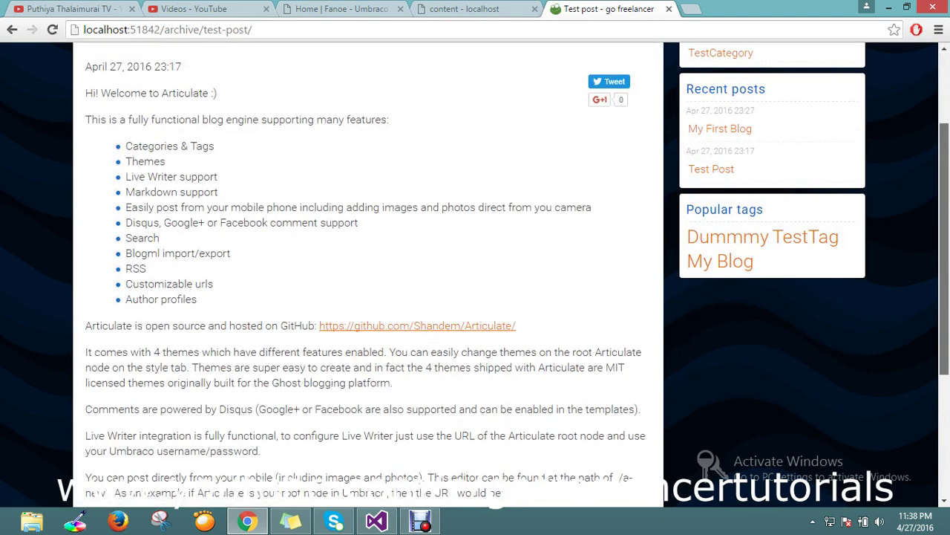
{"action": "scroll", "coordinate": [475, 274], "scroll_direction": "up", "scroll_amount": 1}
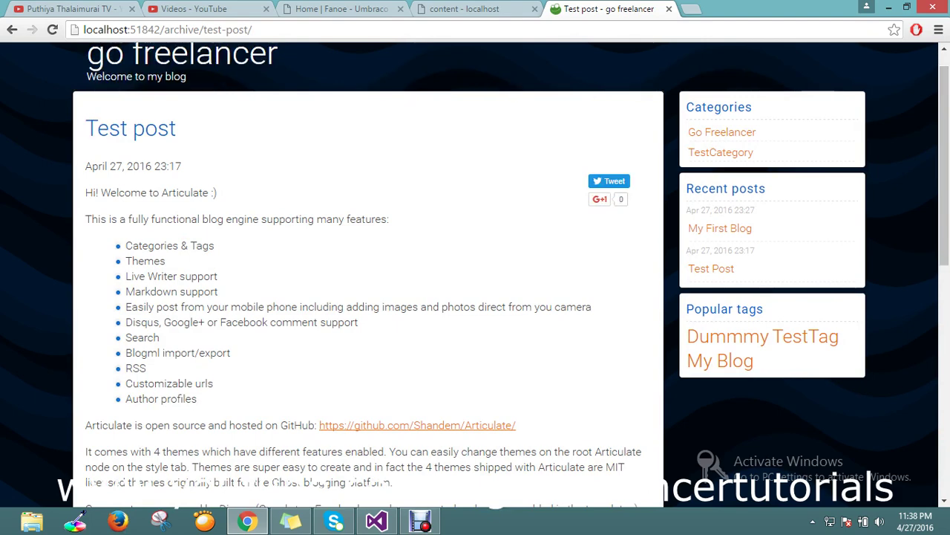
{"action": "scroll", "coordinate": [368, 275], "scroll_direction": "down", "scroll_amount": 10}
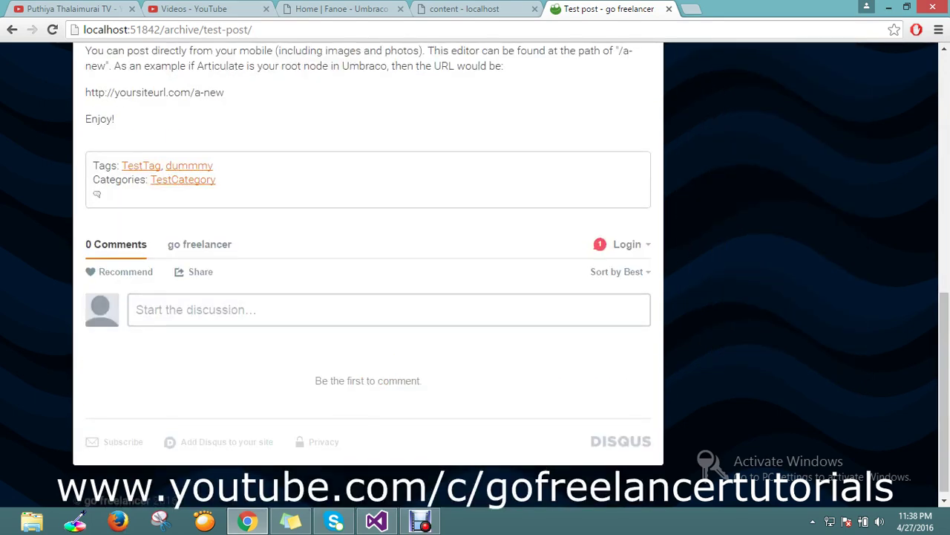
{"action": "scroll", "coordinate": [367, 275], "scroll_direction": "up", "scroll_amount": 10}
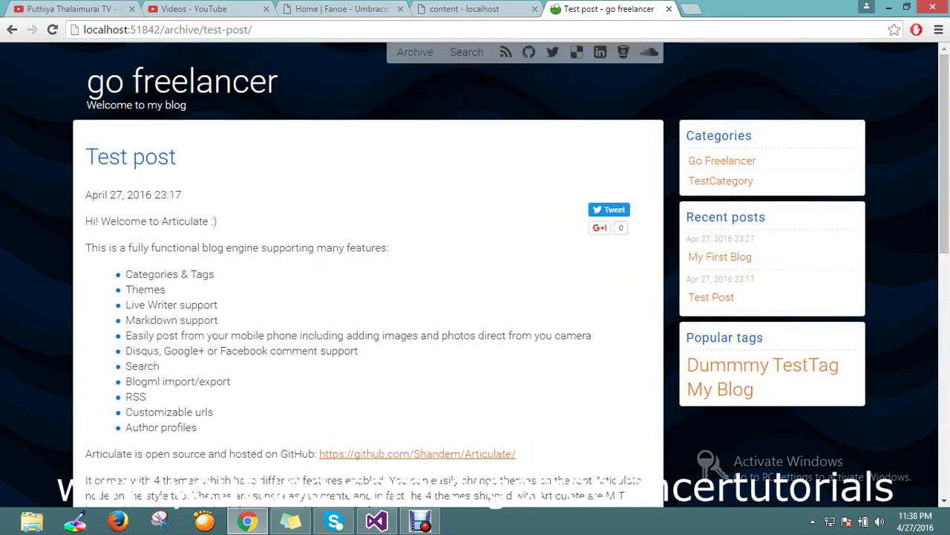
{"action": "key", "text": "alt+Left"}
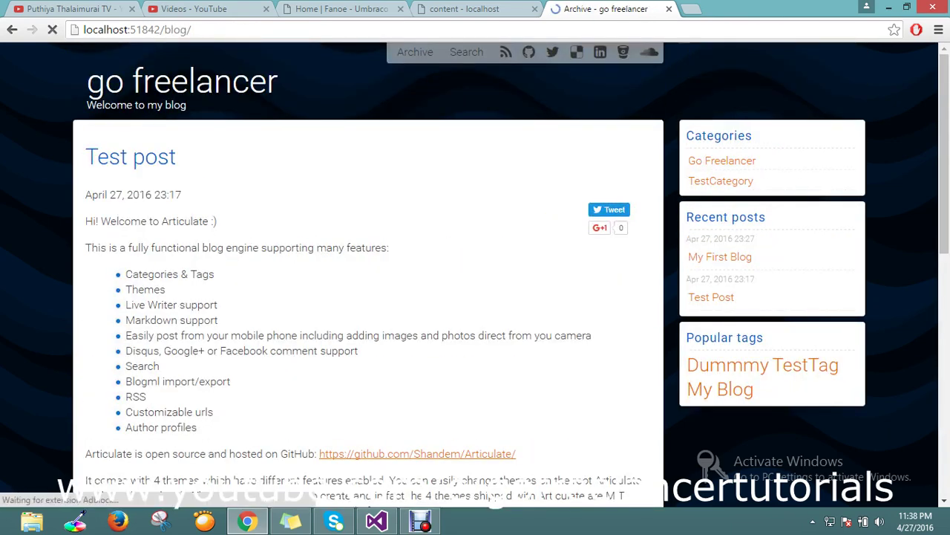